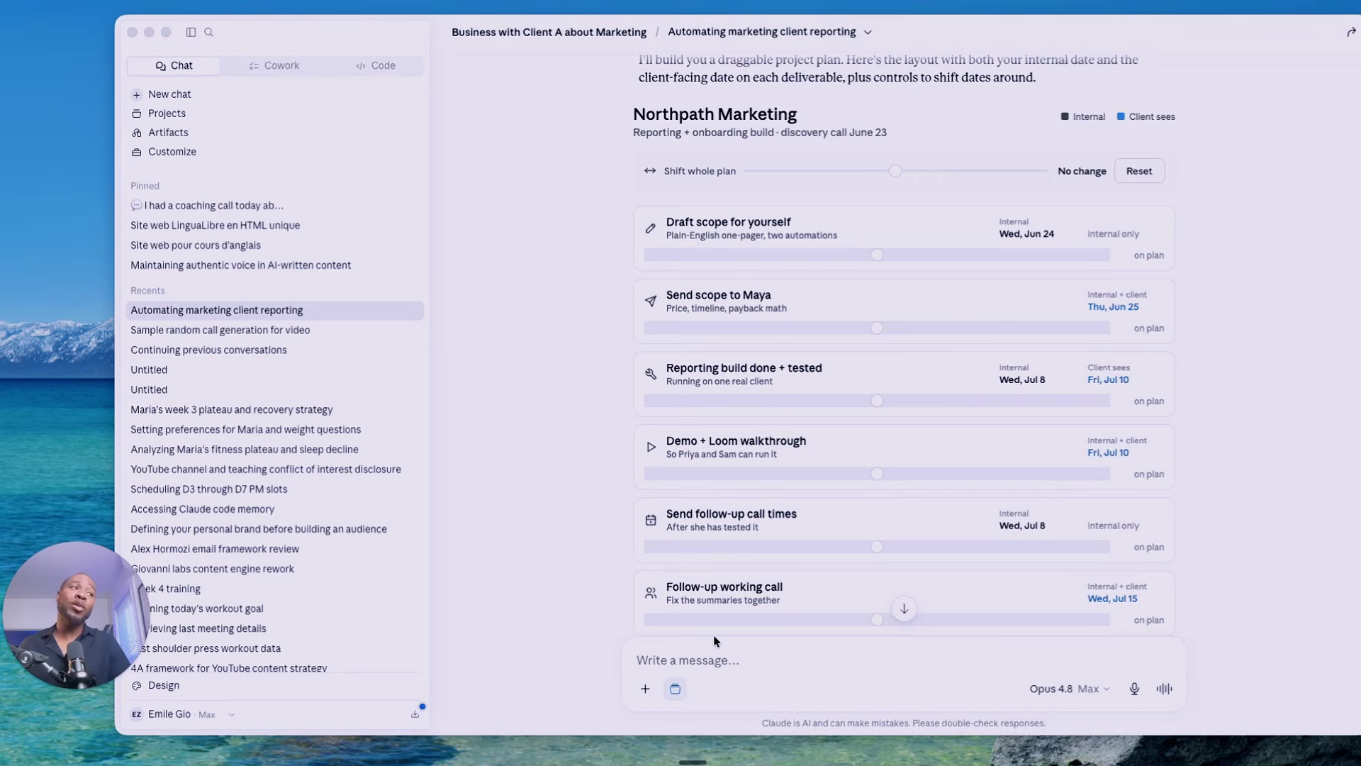
- Open the connector directory to browse connectors that can be added to the chat
left_click(645, 688)
left_click(644, 686)
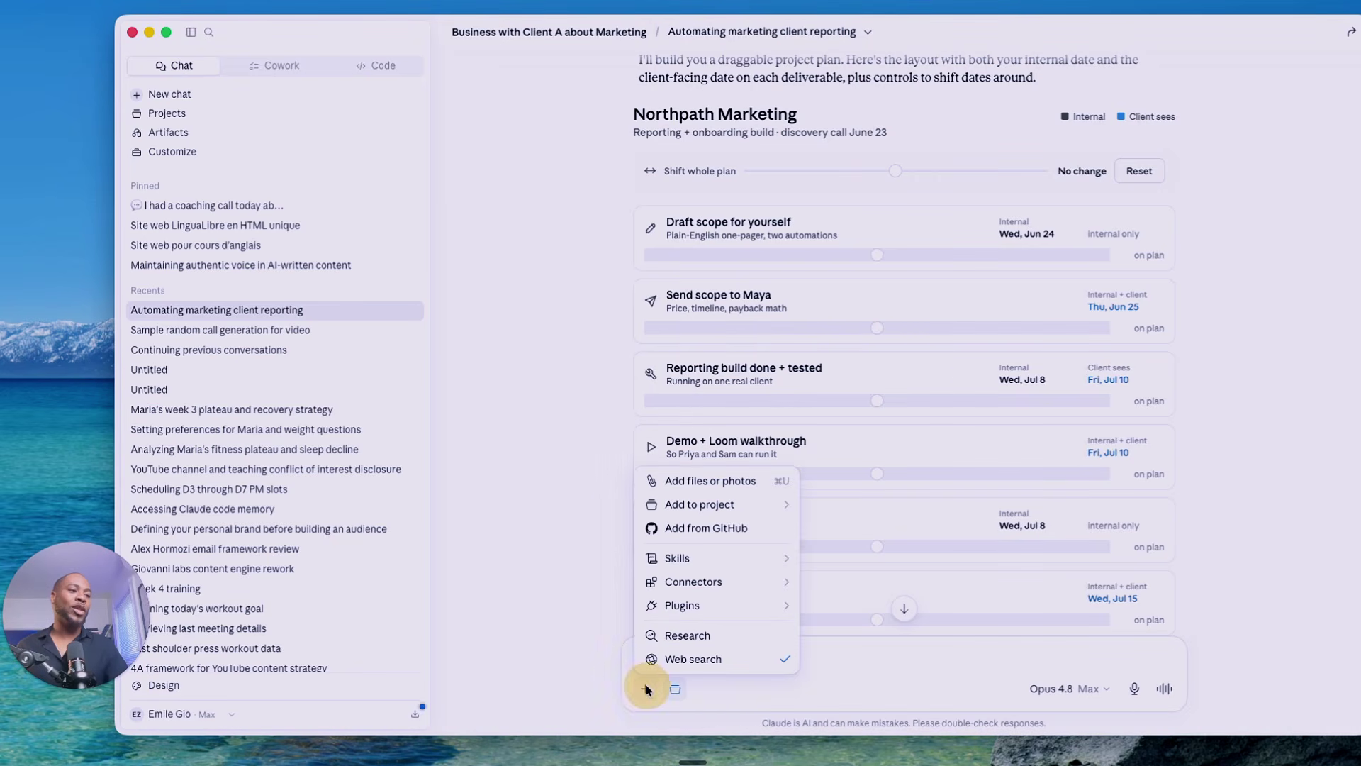
mouse_move(667, 580)
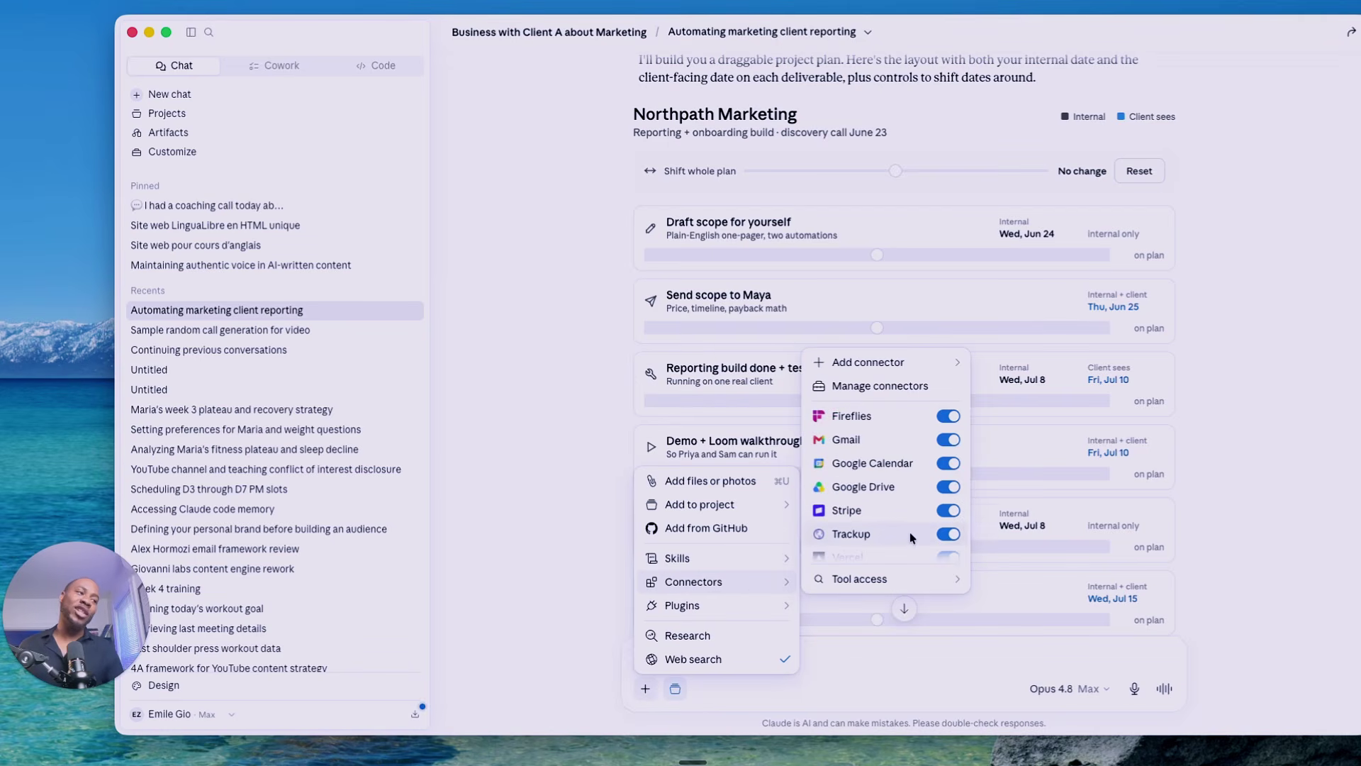
scroll(909, 532, "down", 3)
scroll(909, 505, "up", 3)
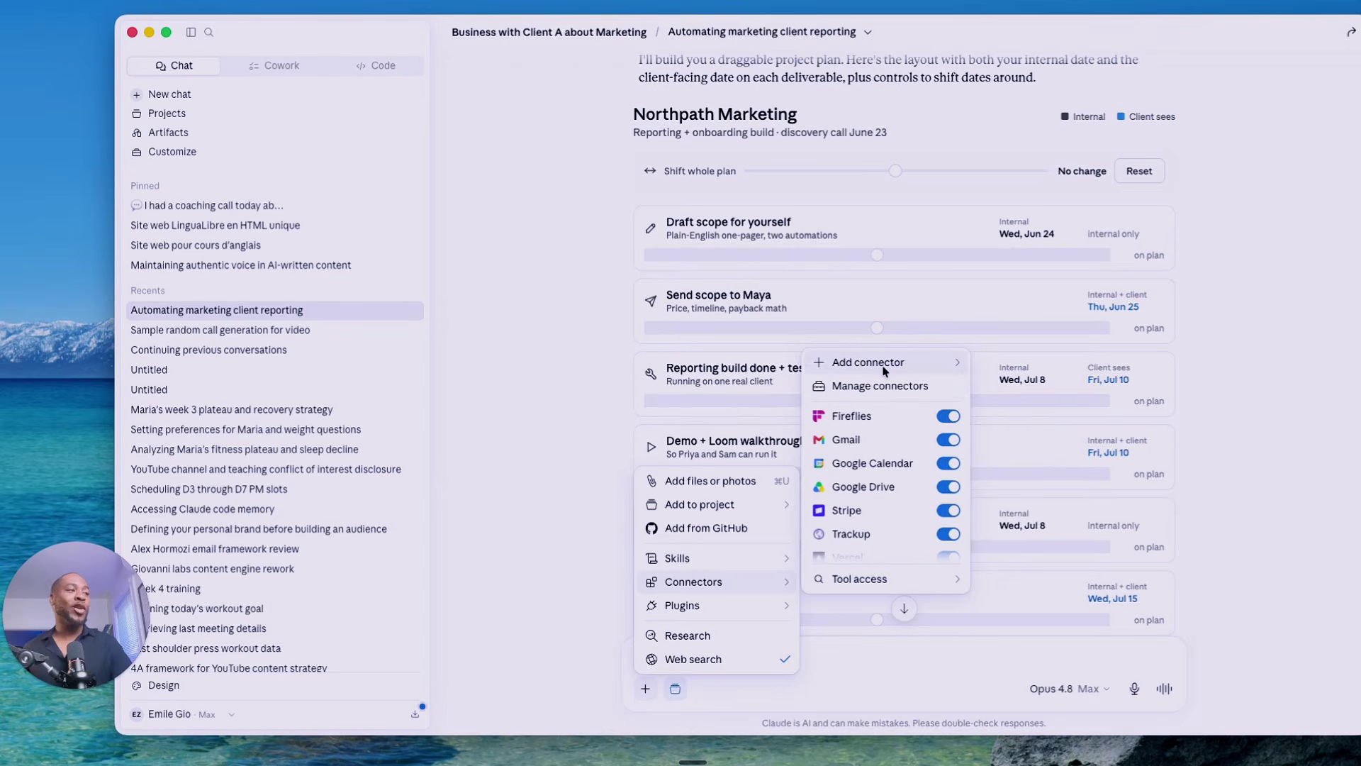
mouse_move(884, 368)
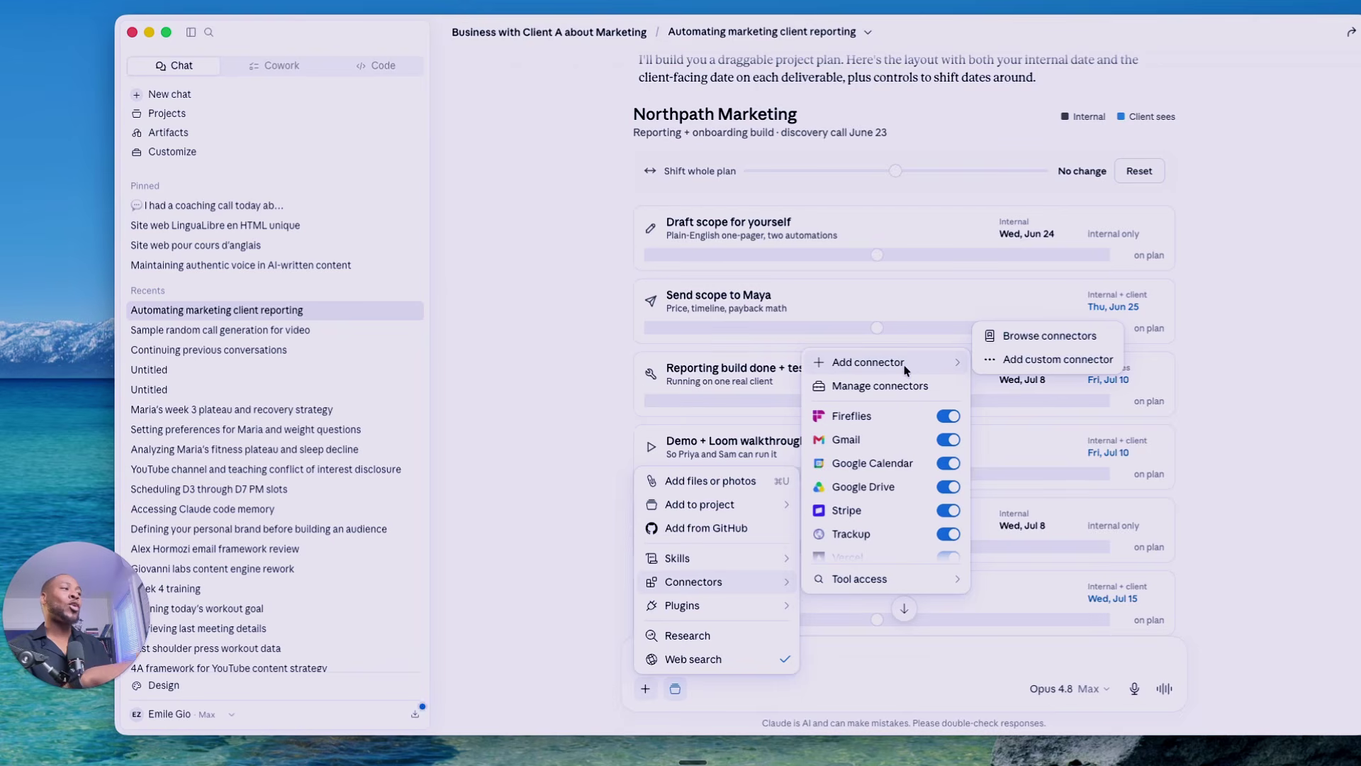
left_click(1041, 337)
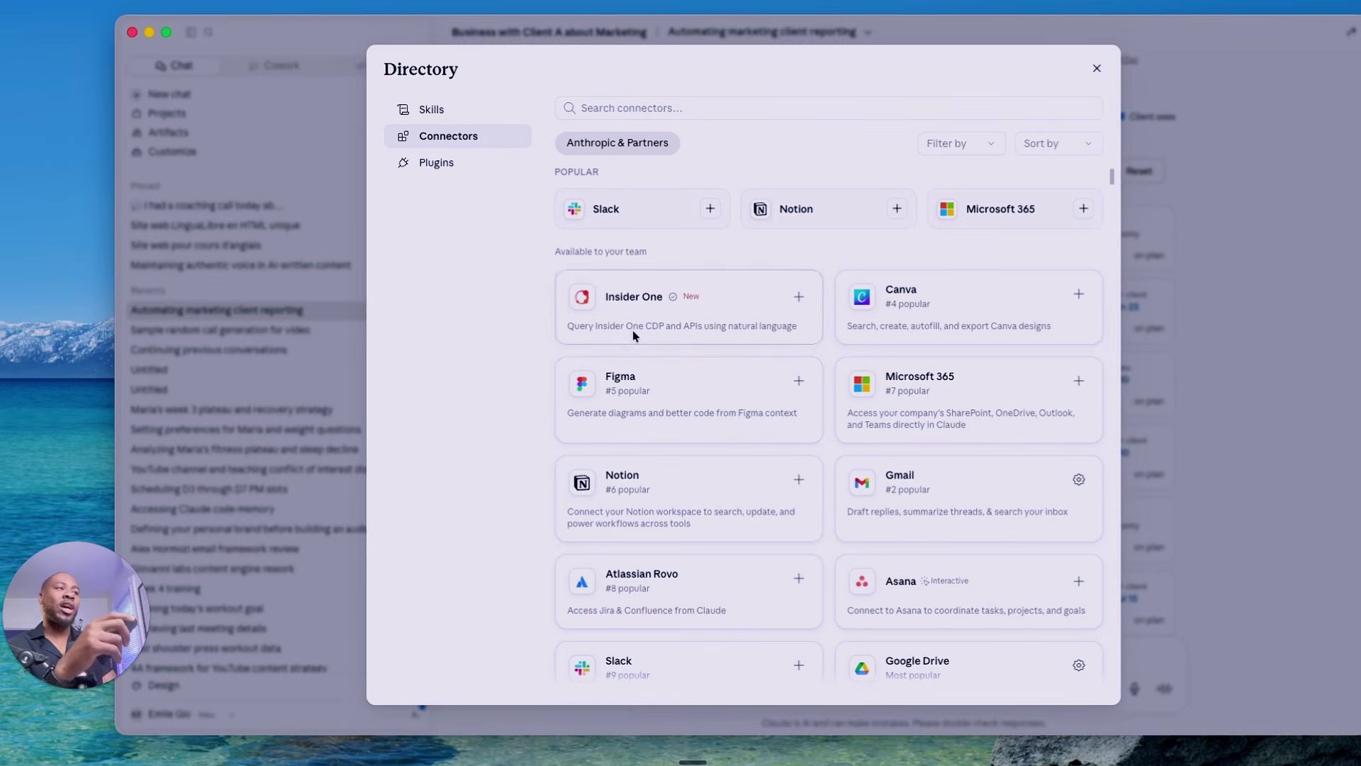
- Search the connector directory for Gmail using the query "gma"
left_click(743, 107)
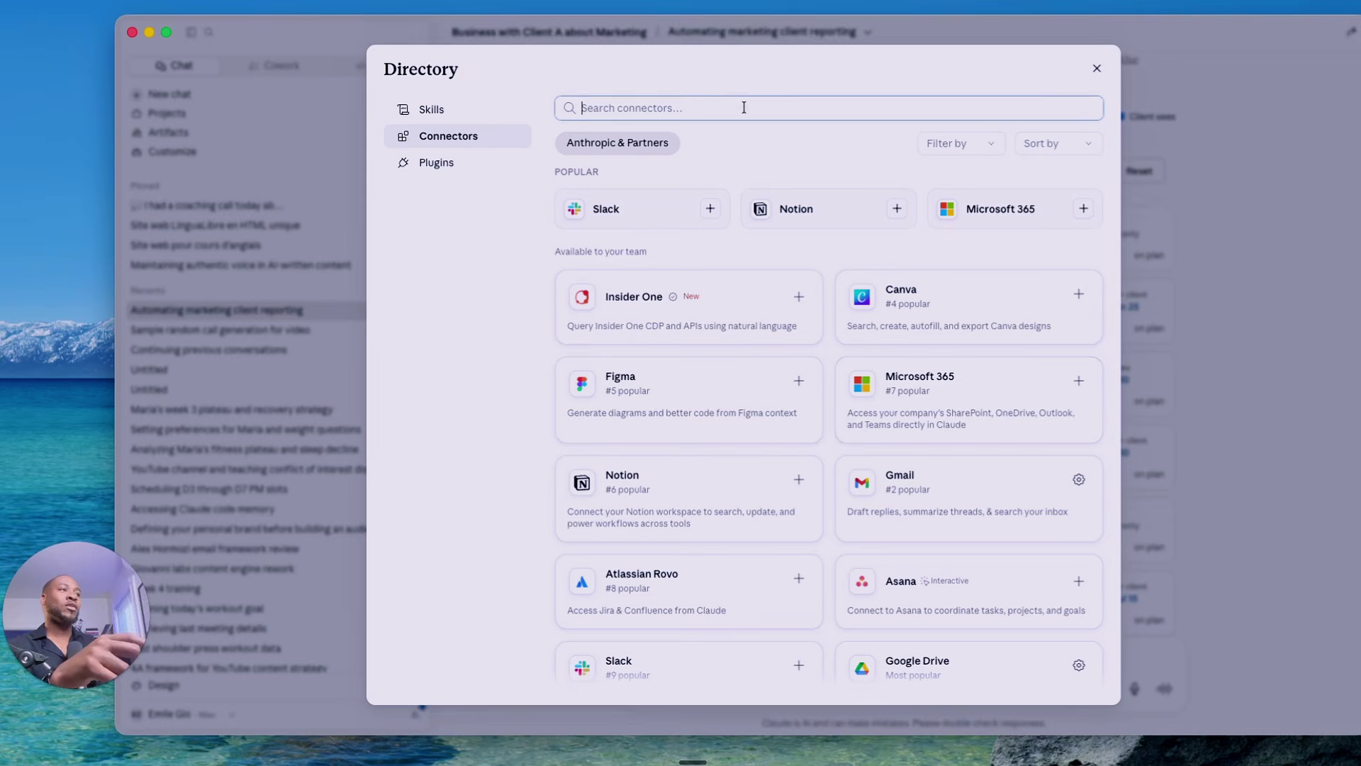
type("gmal")
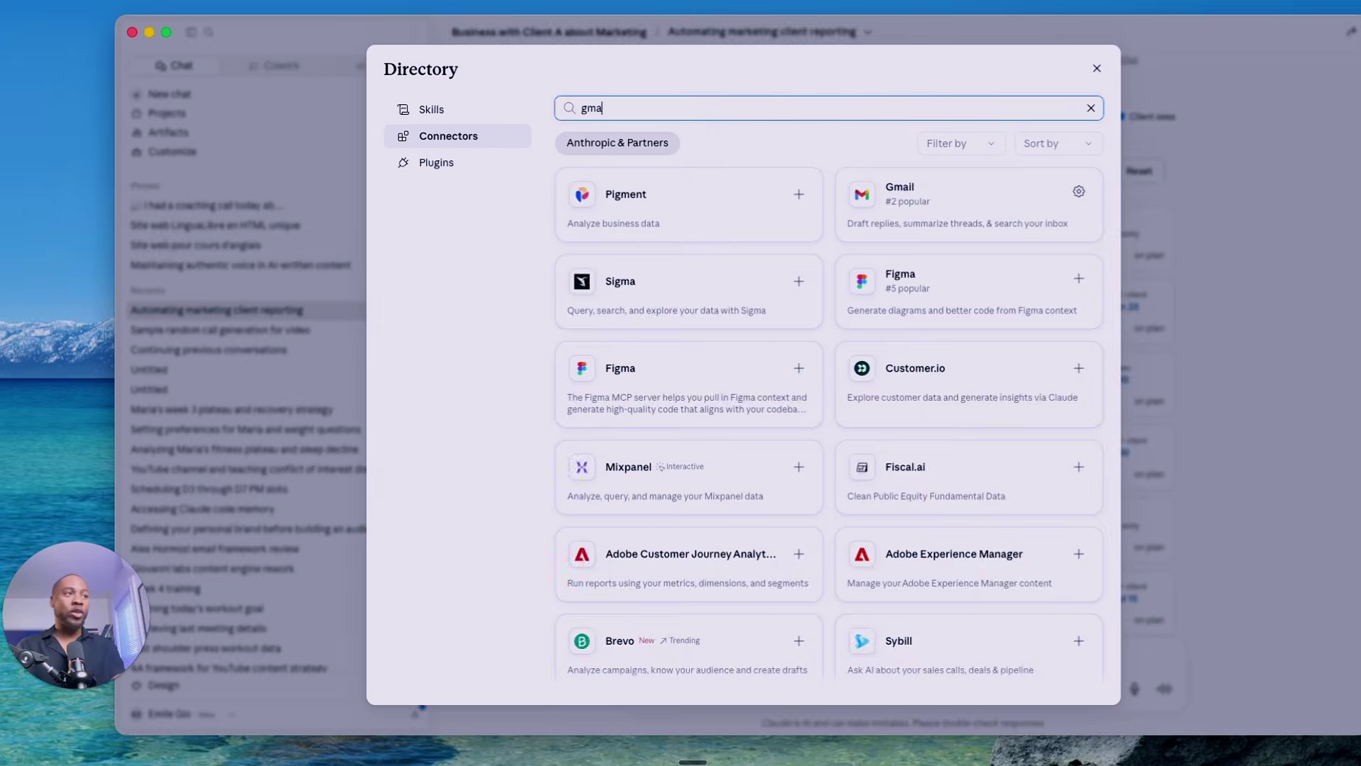
key("BackSpace")
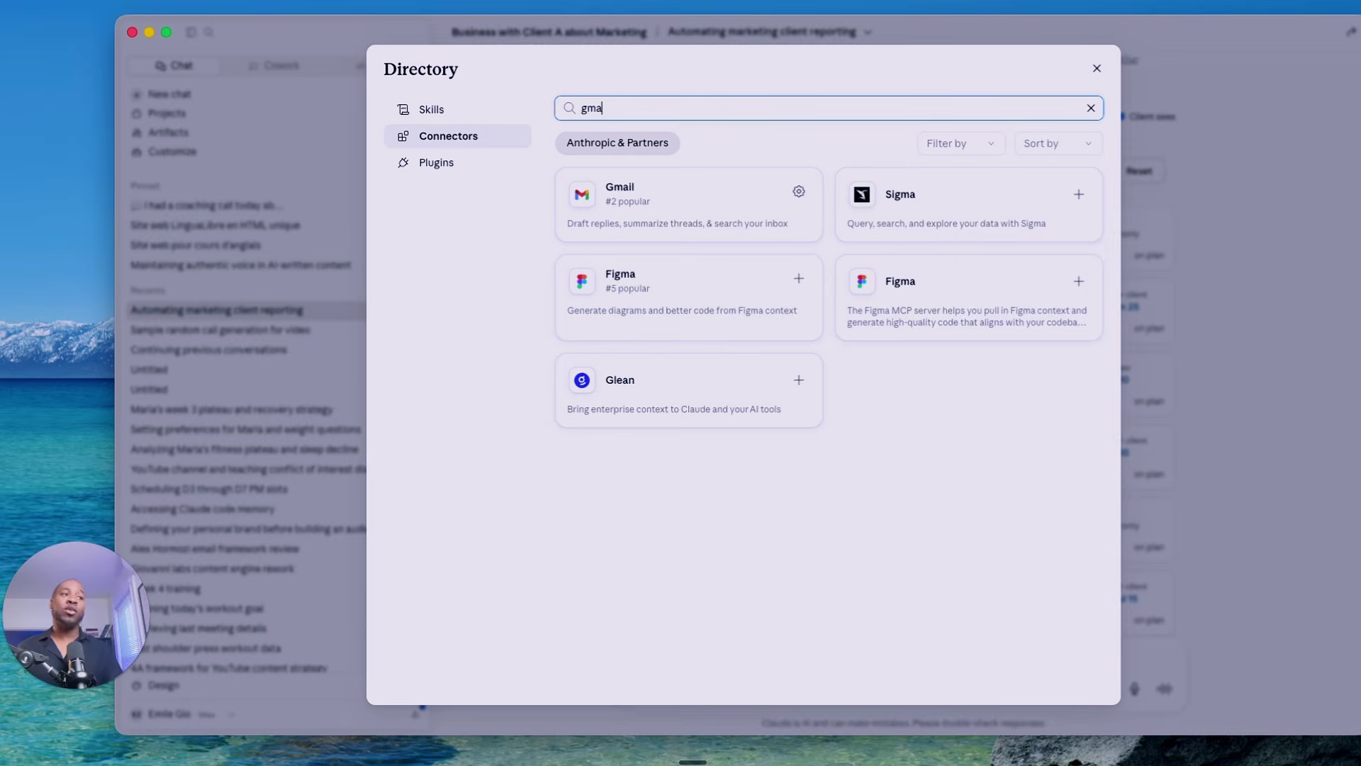
- Replace the connector search with "dri" to look for Google Drive
key("BackSpace")
key("BackSpace")
key("BackSpace")
type("dri")
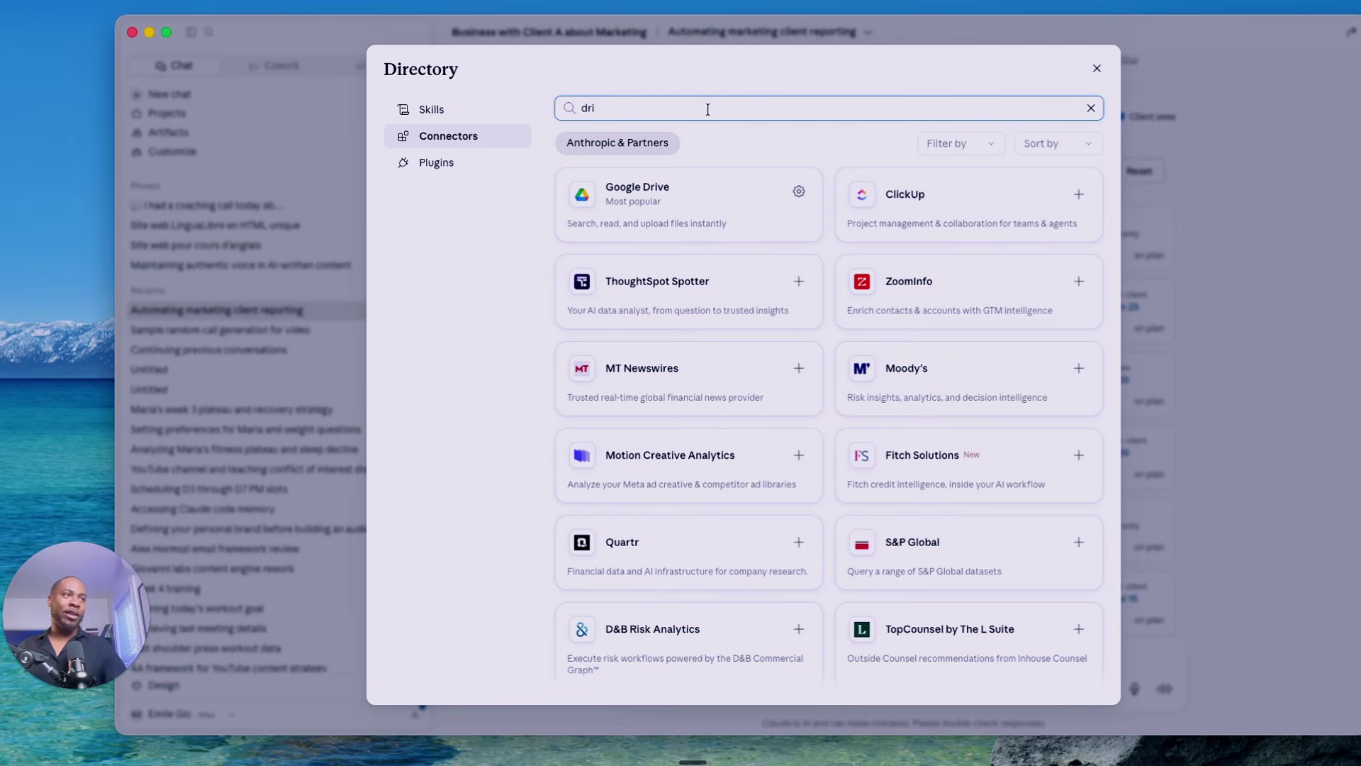
- Clear the query, search the connectors for "firefli" and open the Fireflies connector's details
type("f")
key("BackSpace")
key("BackSpace")
key("BackSpace")
key("BackSpace")
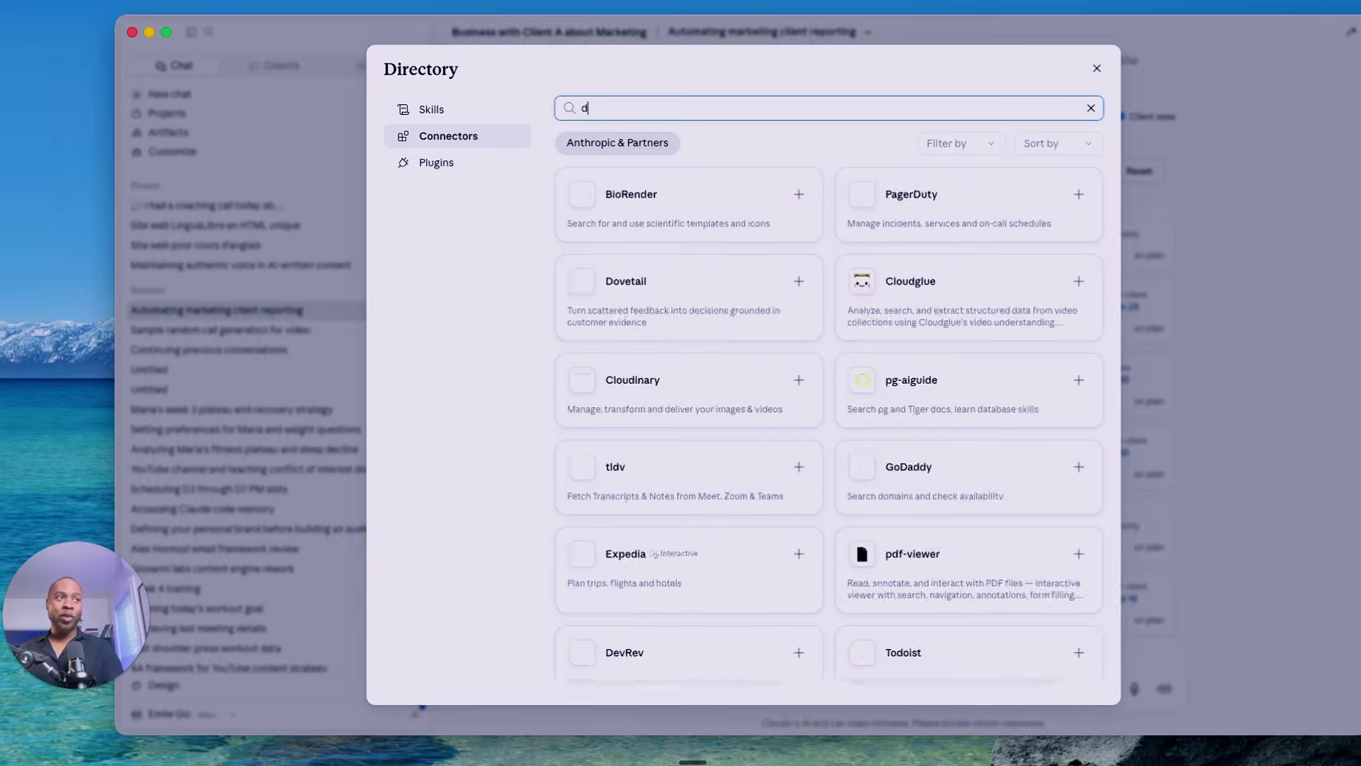
type("firef")
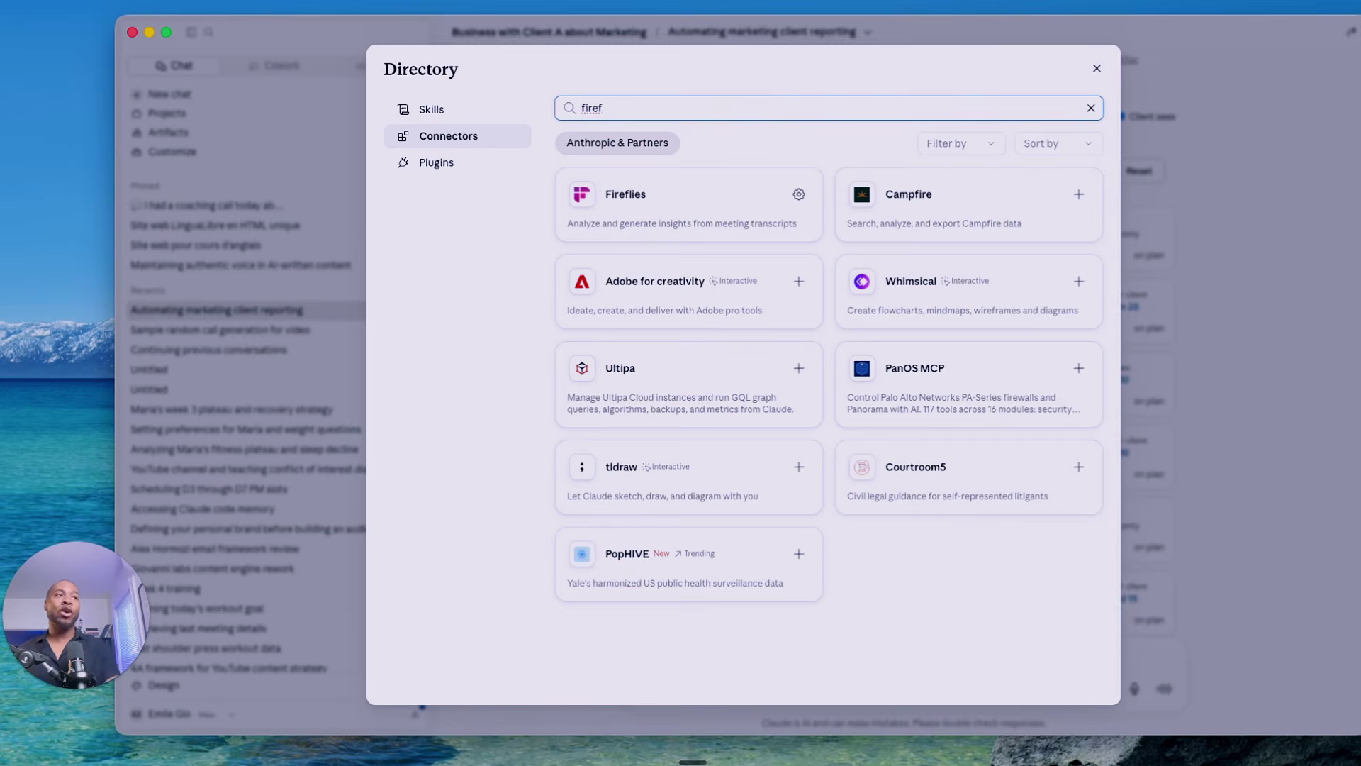
type("li")
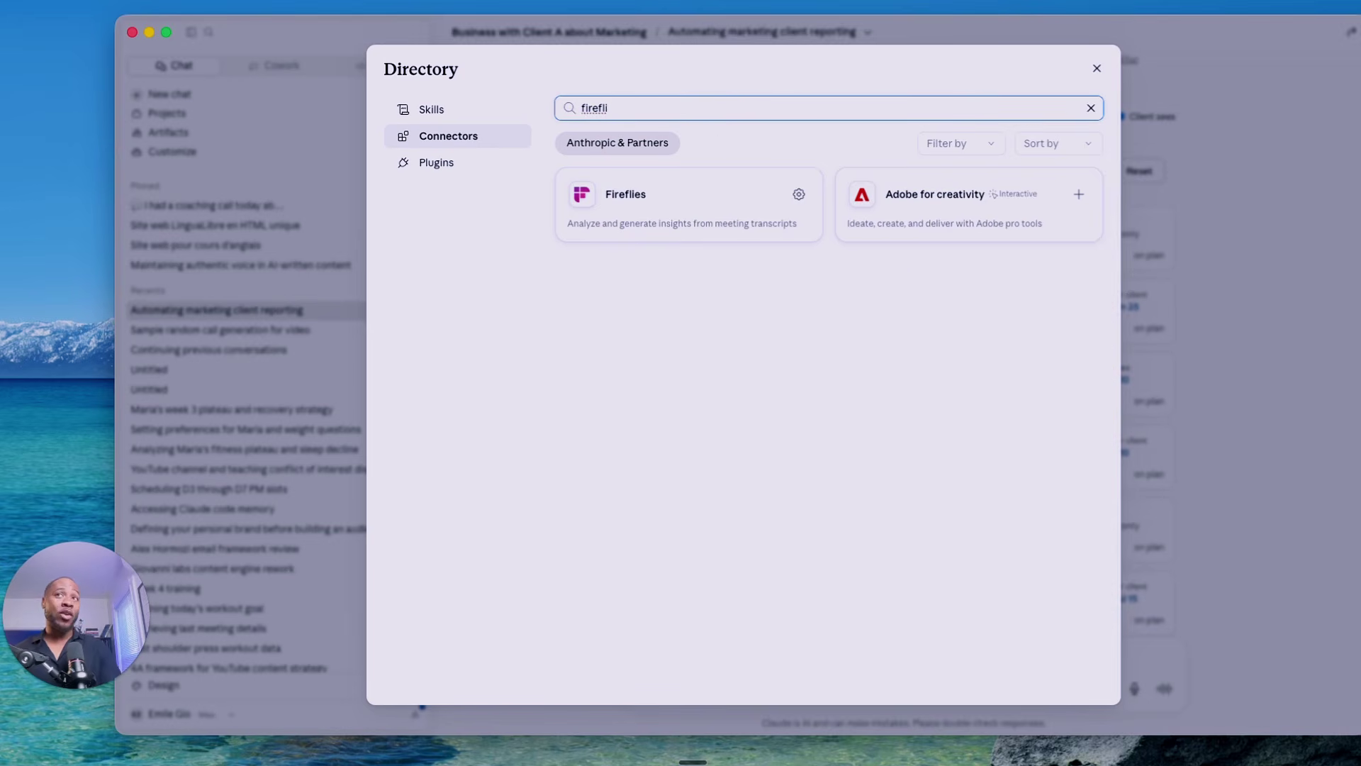
left_click(705, 211)
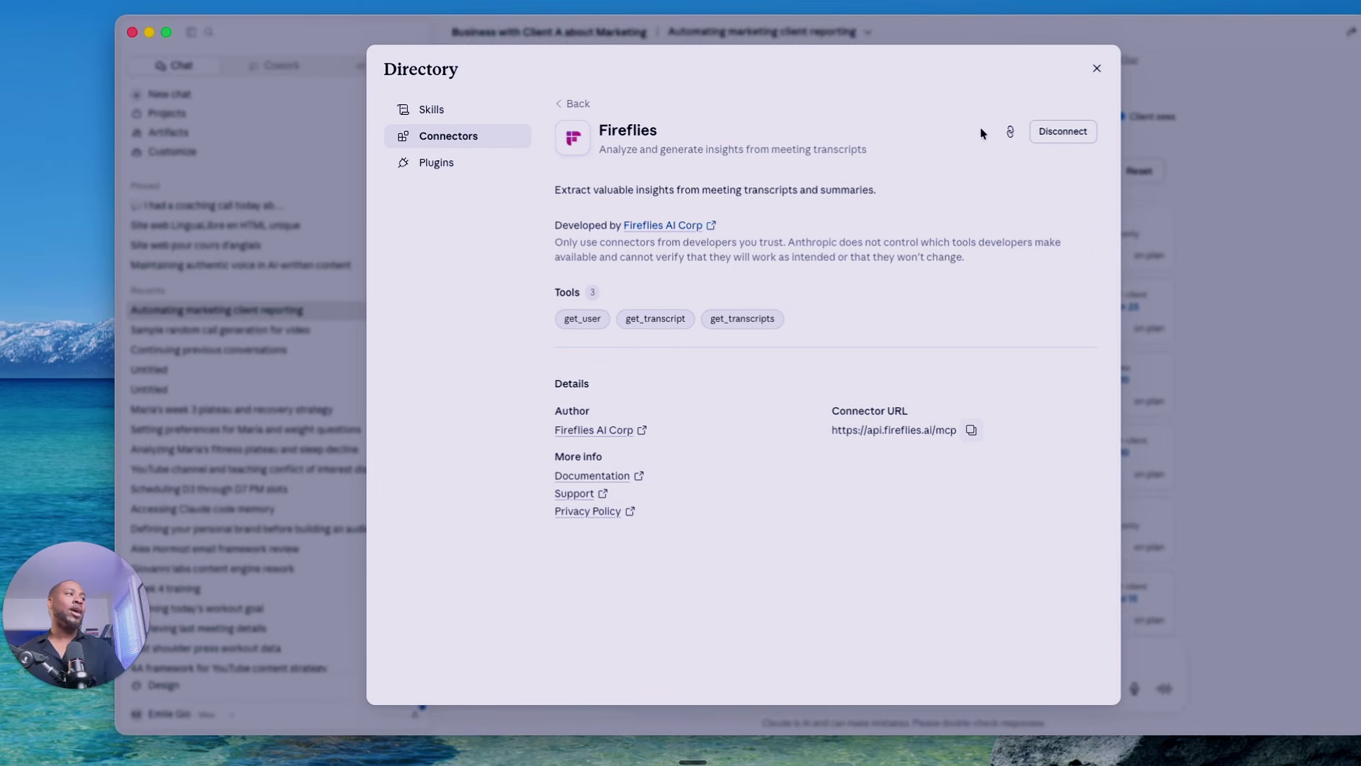
- Disconnect the Fireflies connector and reconnect it, authorizing Fireflies MCP to access the account in the browser
left_click(1062, 132)
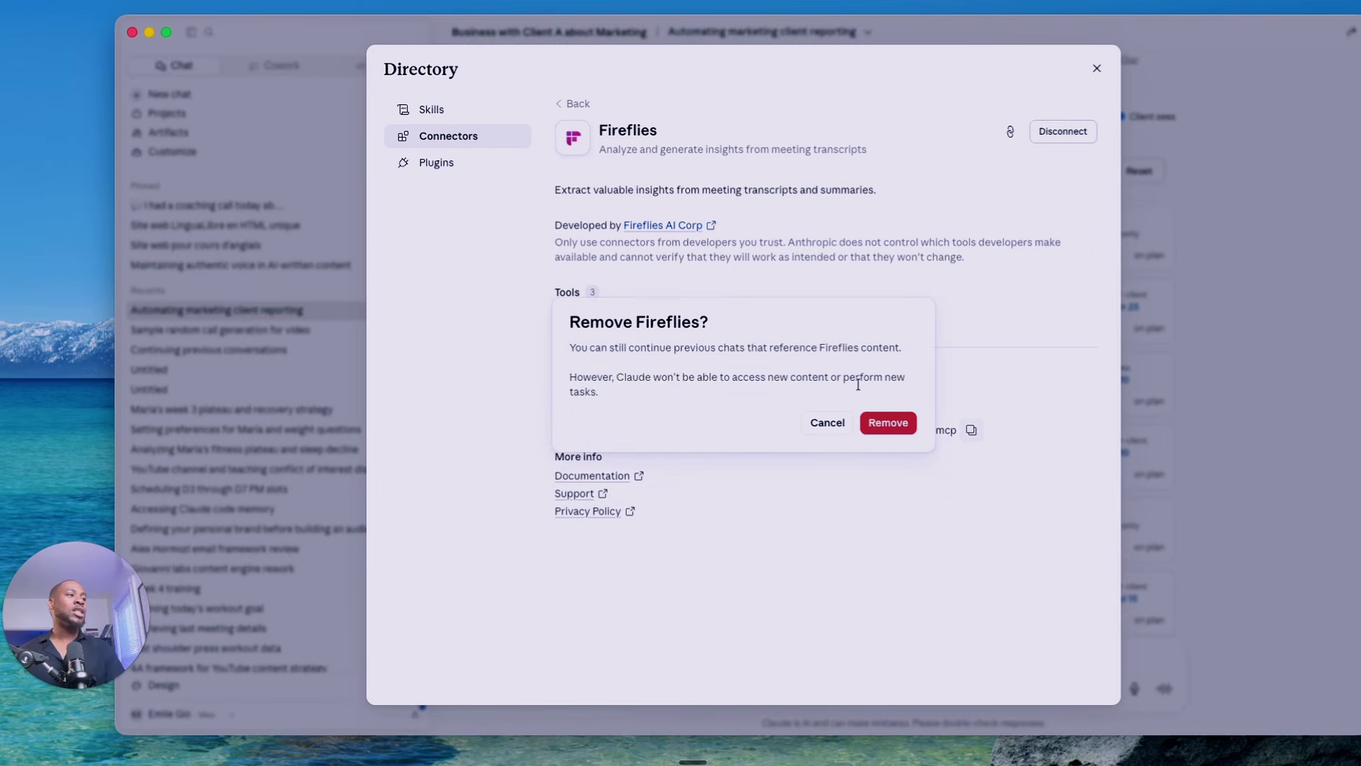
left_click(883, 419)
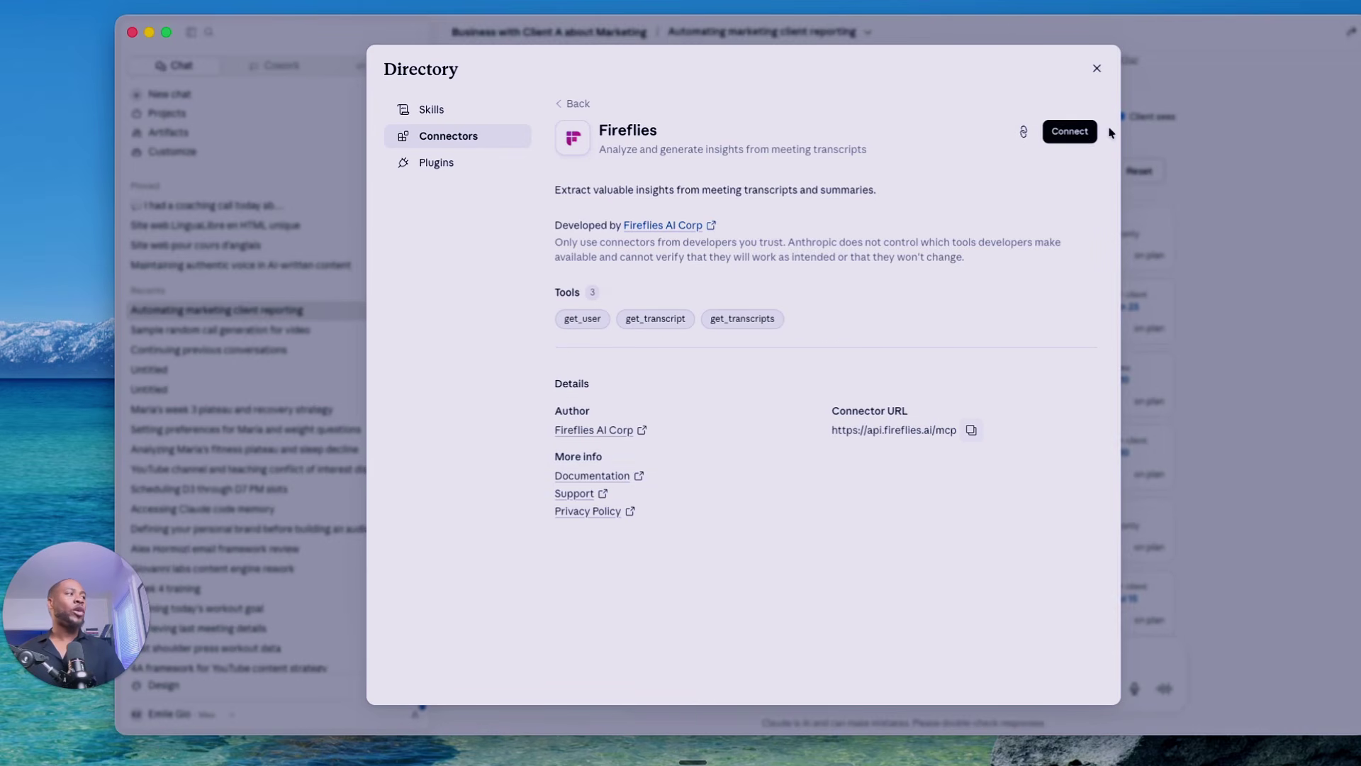
left_click(1071, 132)
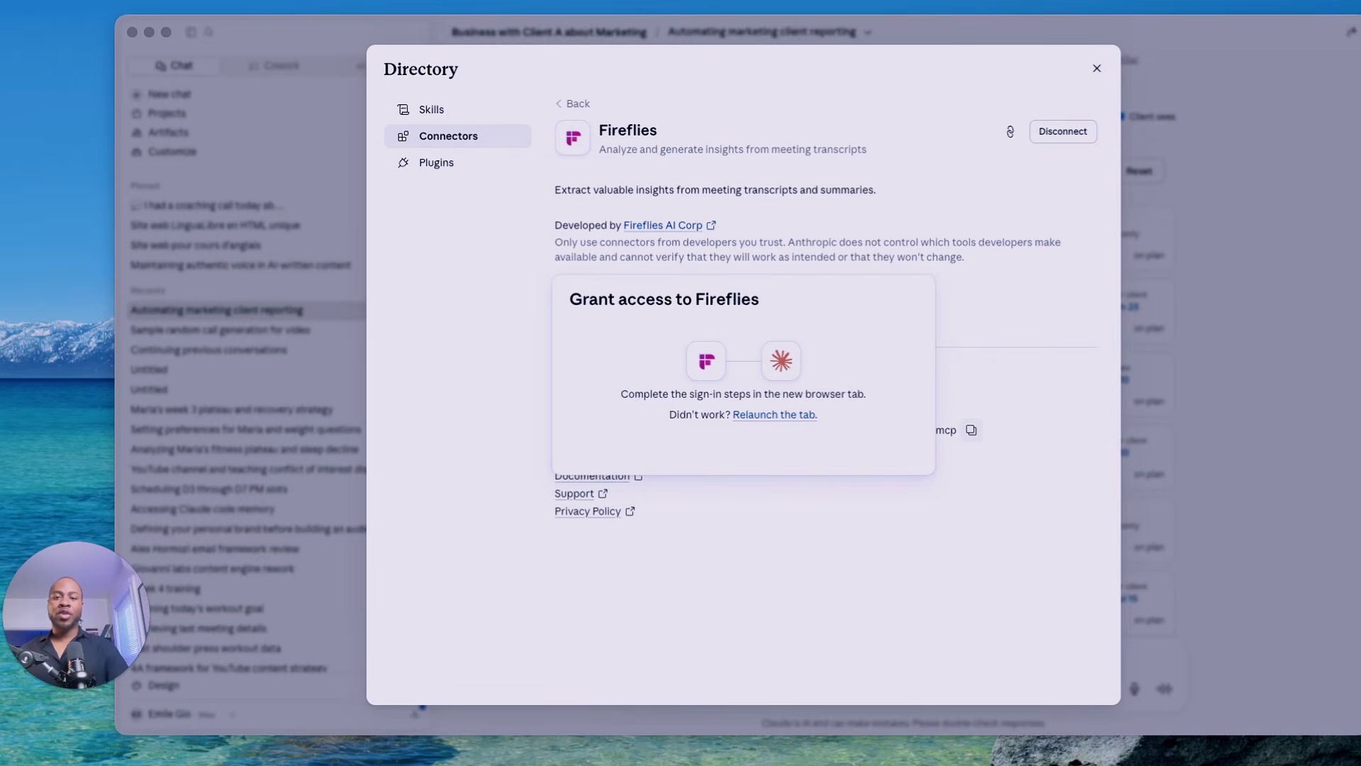
left_click_drag(0, 183, 444, 32)
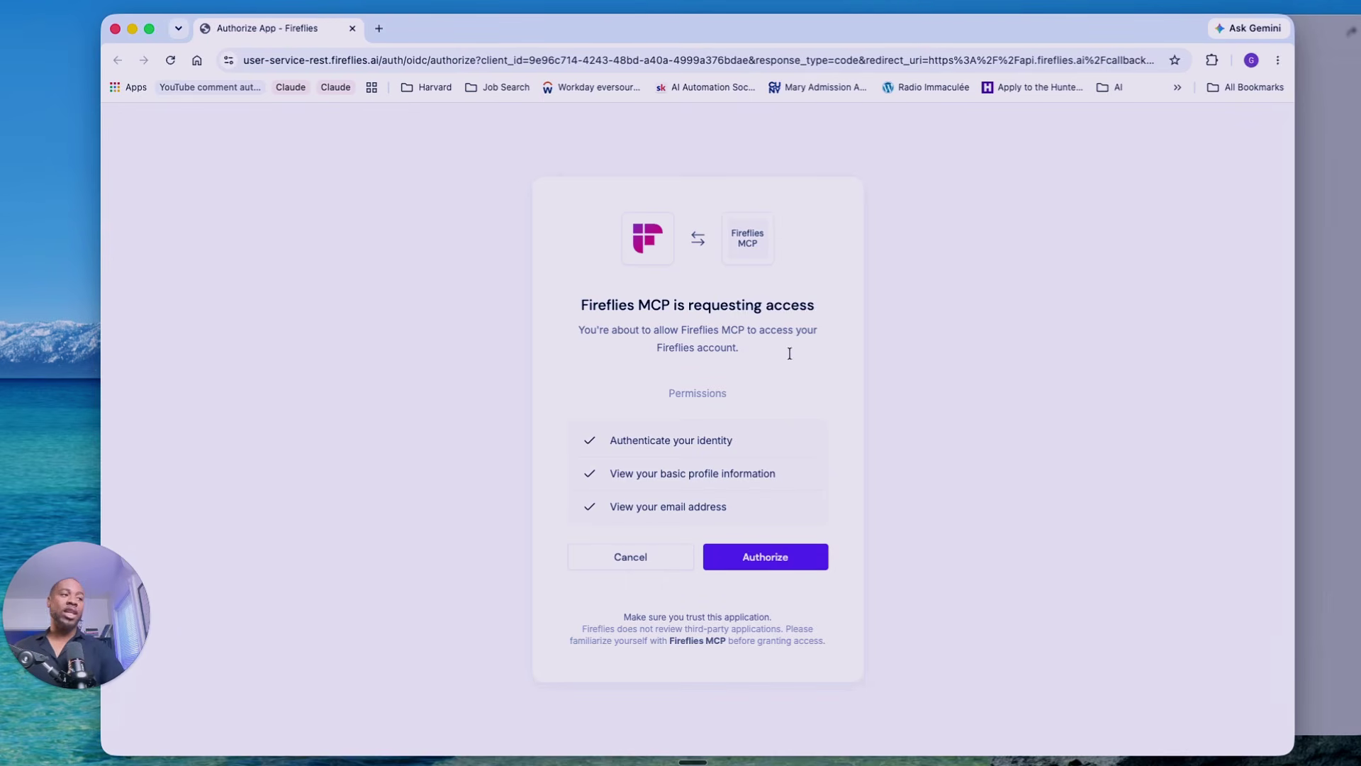
left_click(761, 557)
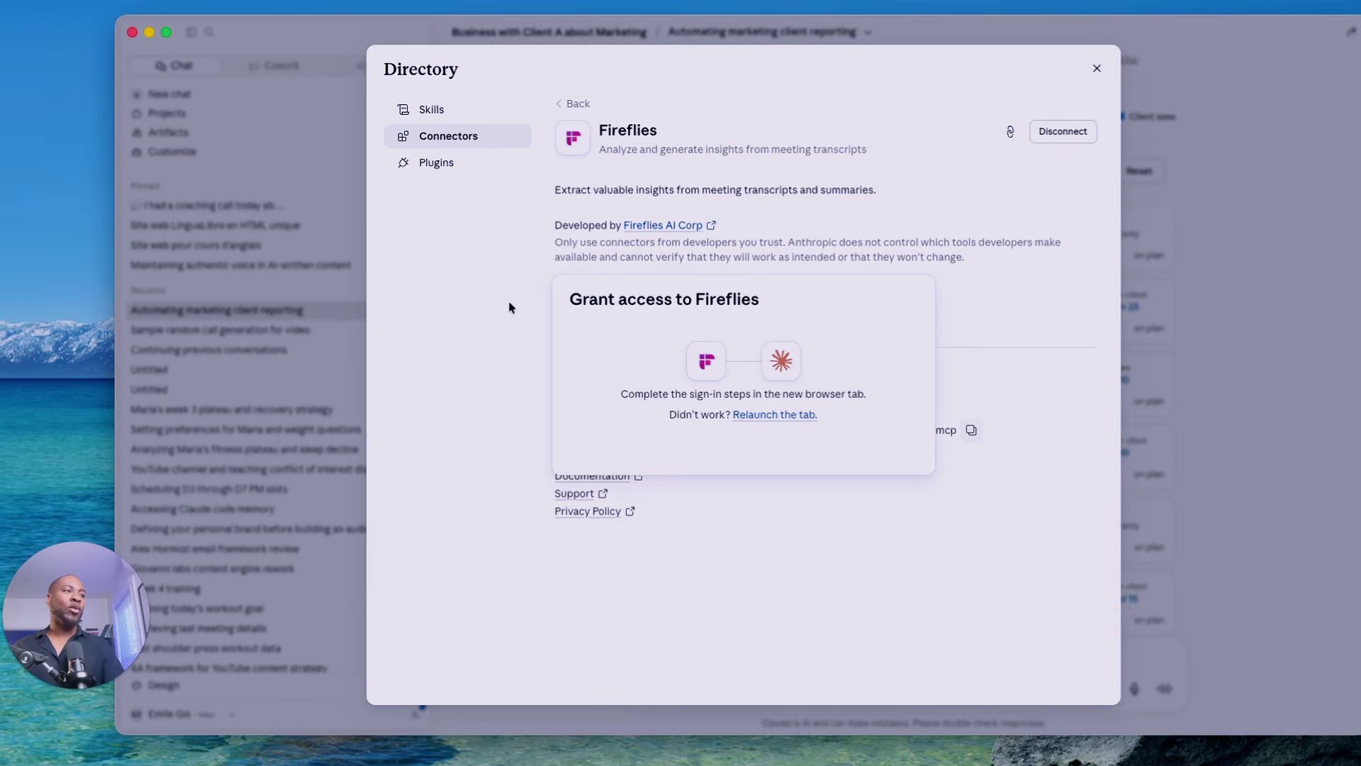
- Close the connector directory and open the connector management page from the chat
left_click_drag(749, 296, 353, 413)
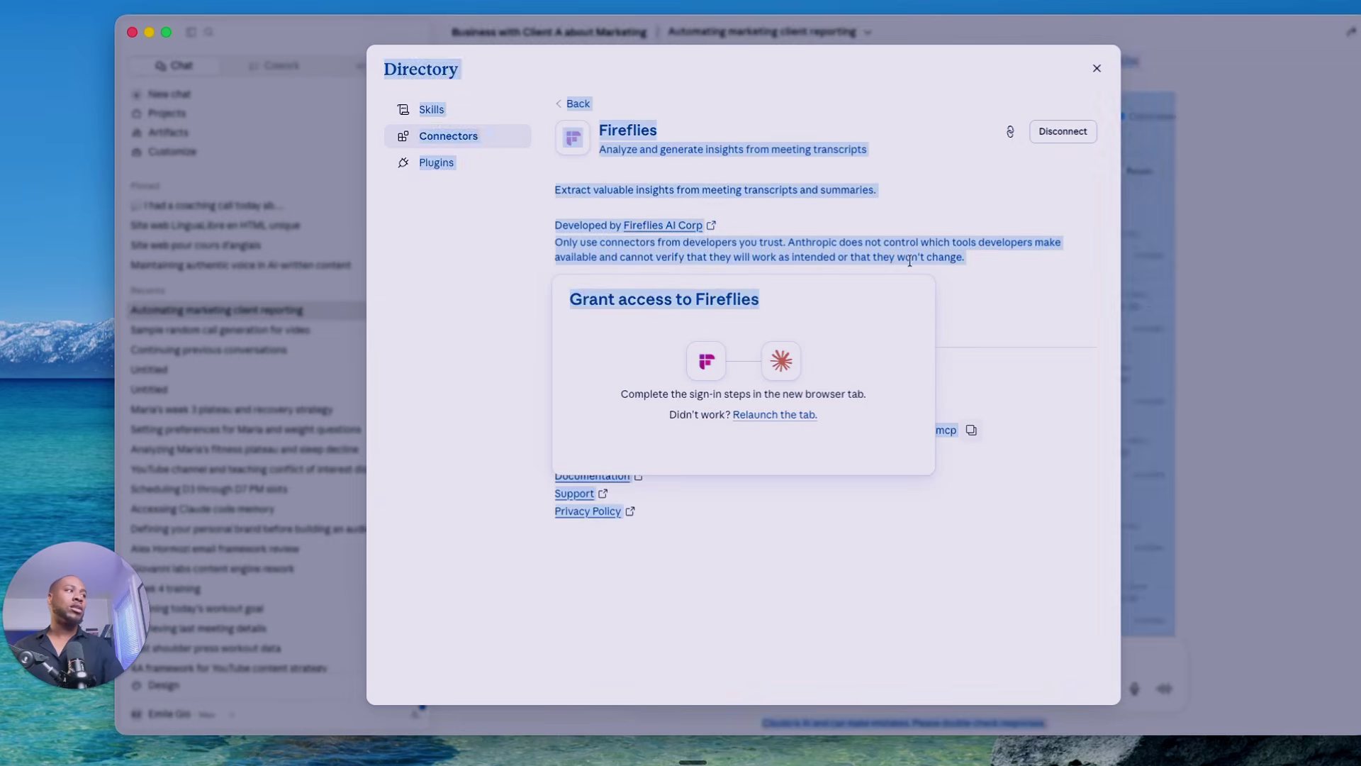
left_click(914, 259)
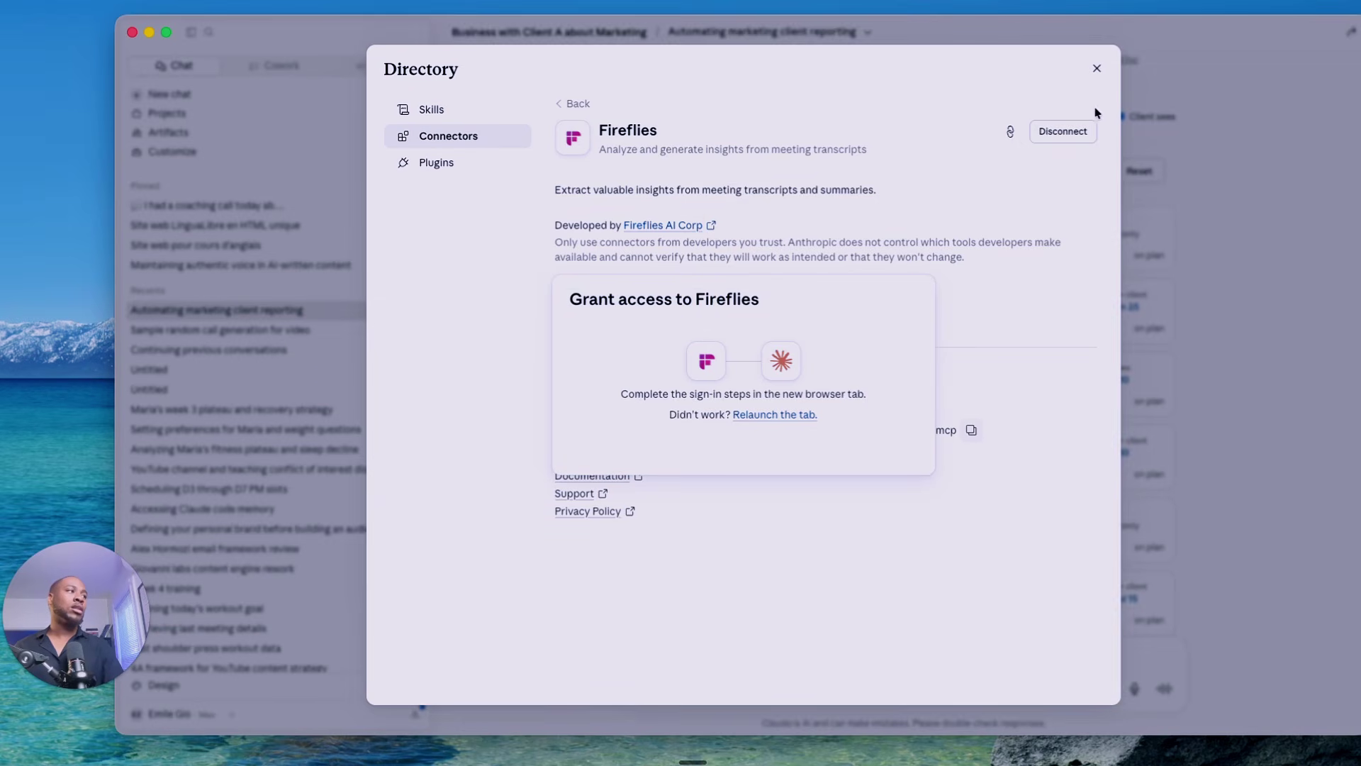
left_click(1097, 68)
left_click(645, 688)
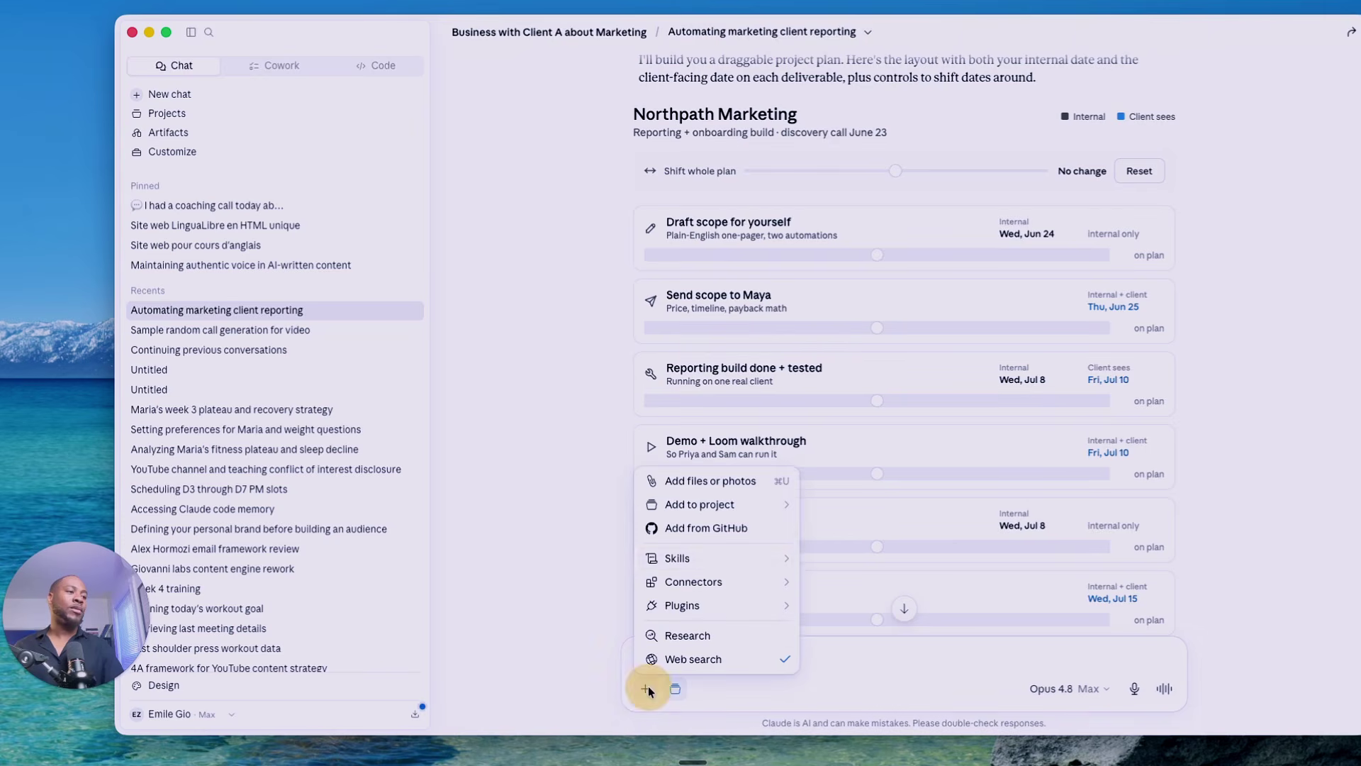
mouse_move(747, 586)
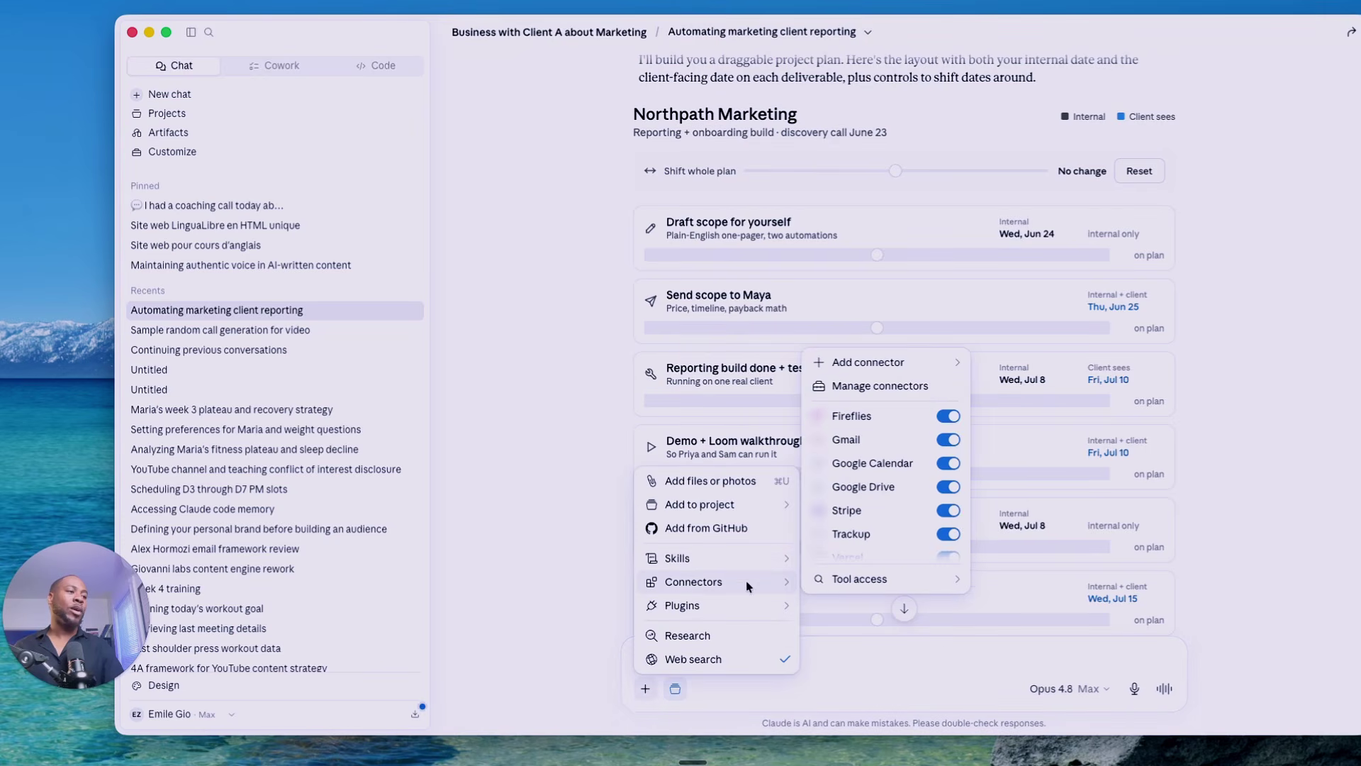
left_click(922, 389)
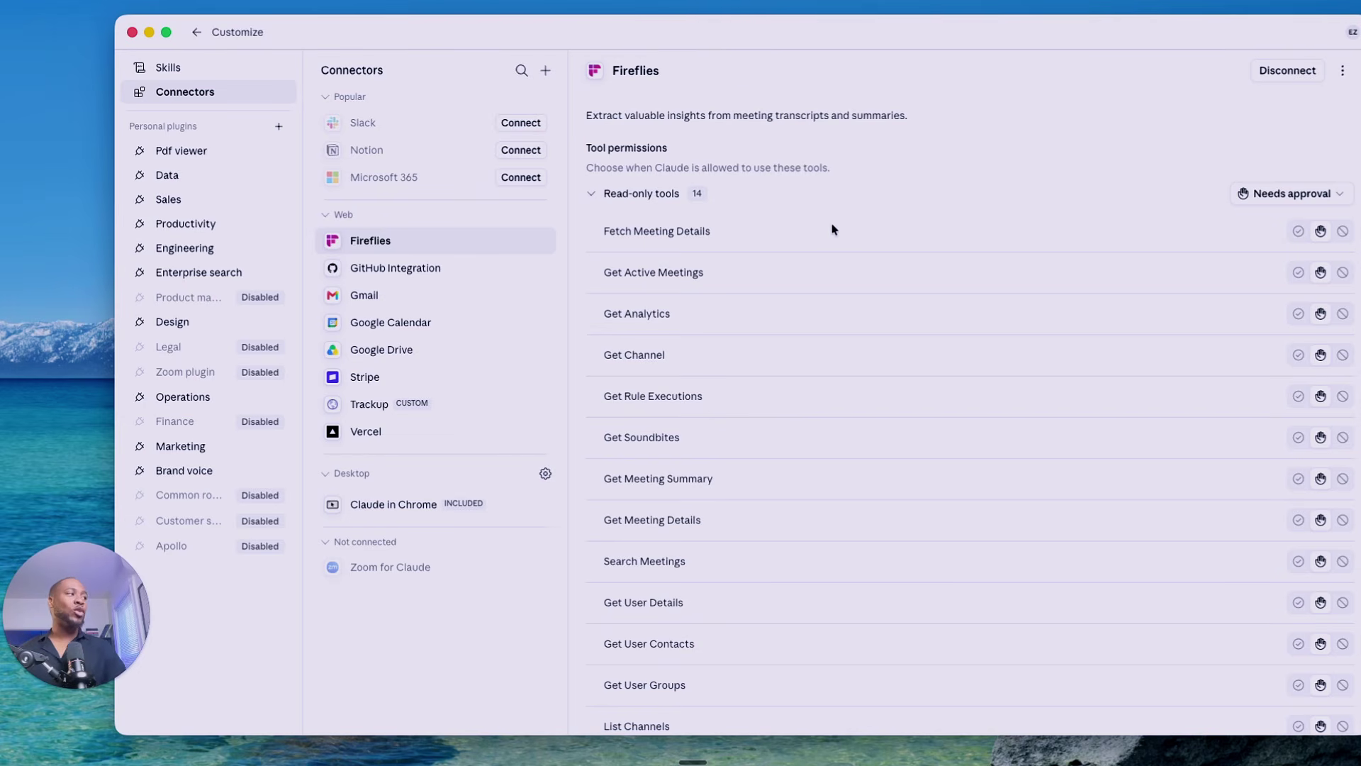
- Review the Fireflies tool permissions, including the approval options and the read-only and write/delete tool lists
scroll(833, 228, "down", 1)
left_click(1269, 190)
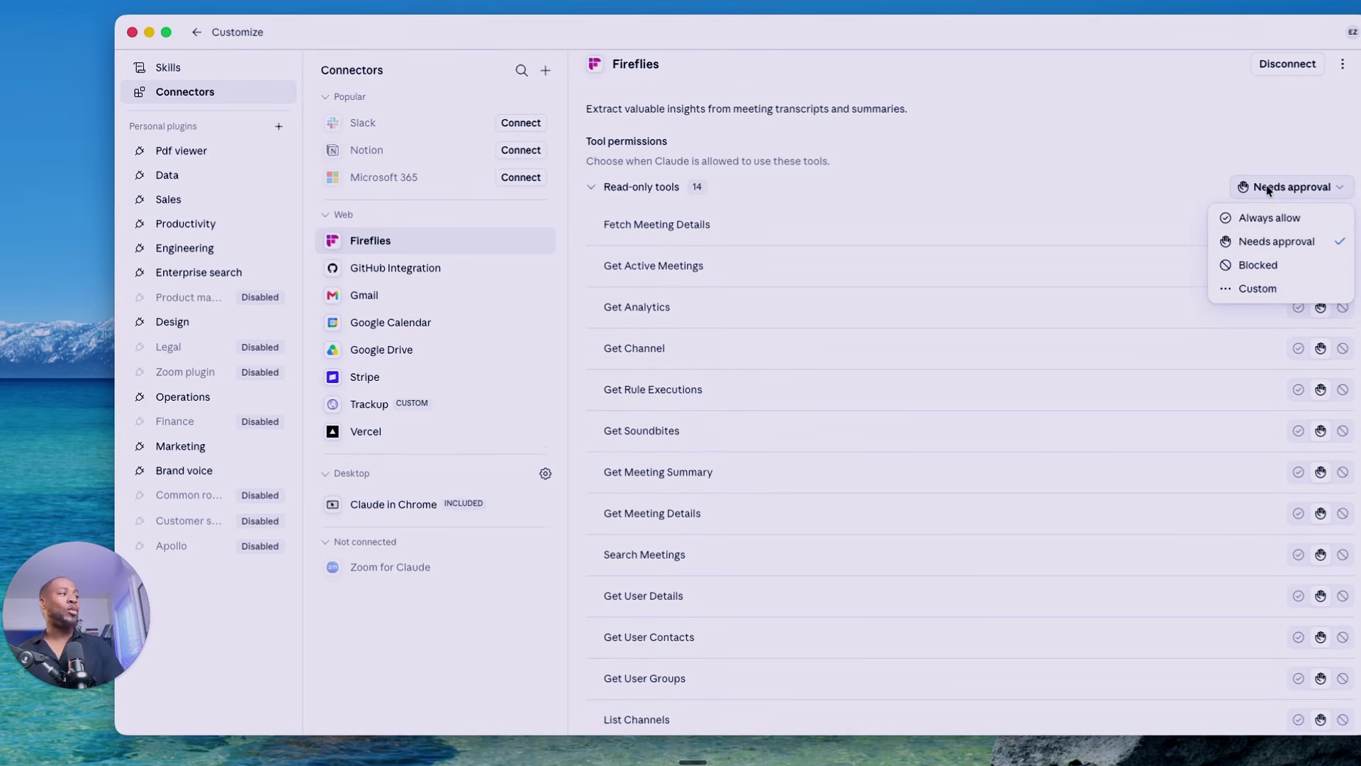
left_click(1057, 222)
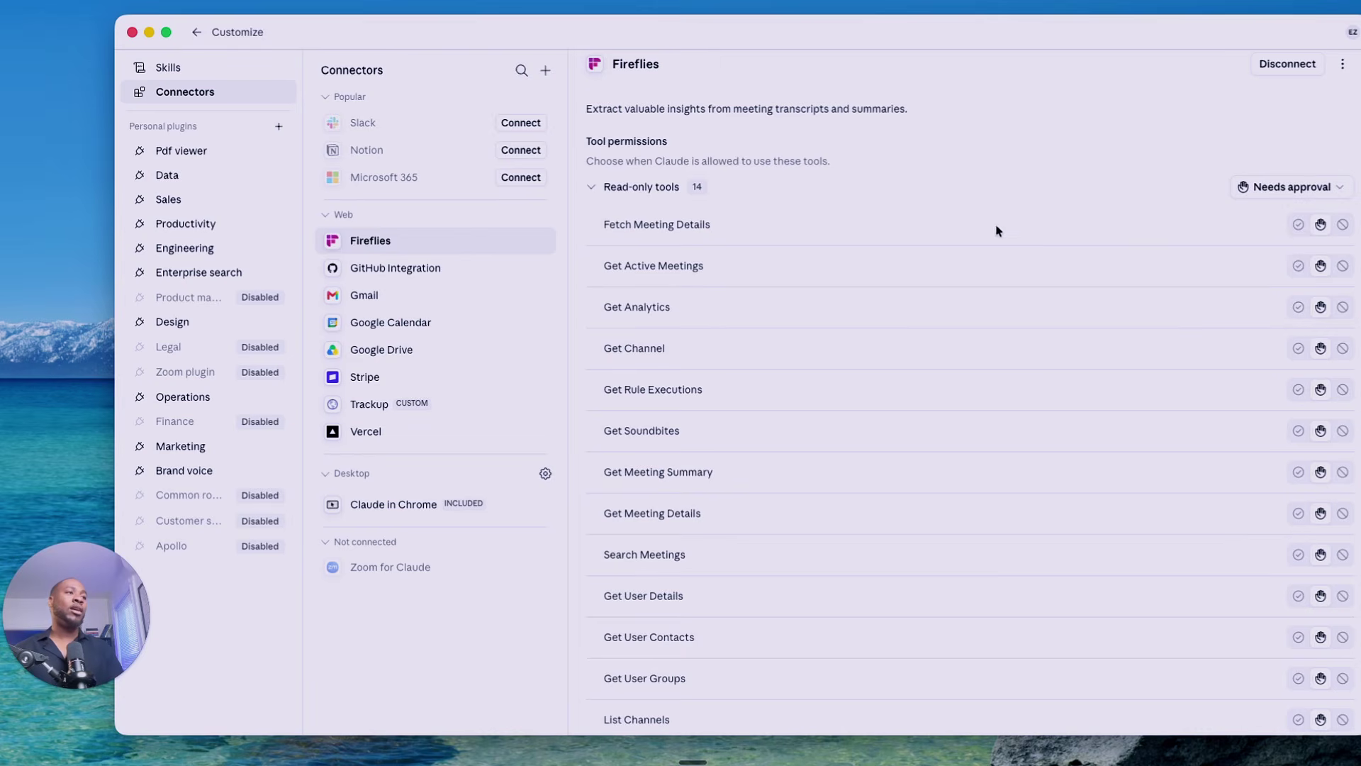
scroll(957, 242, "down", 5)
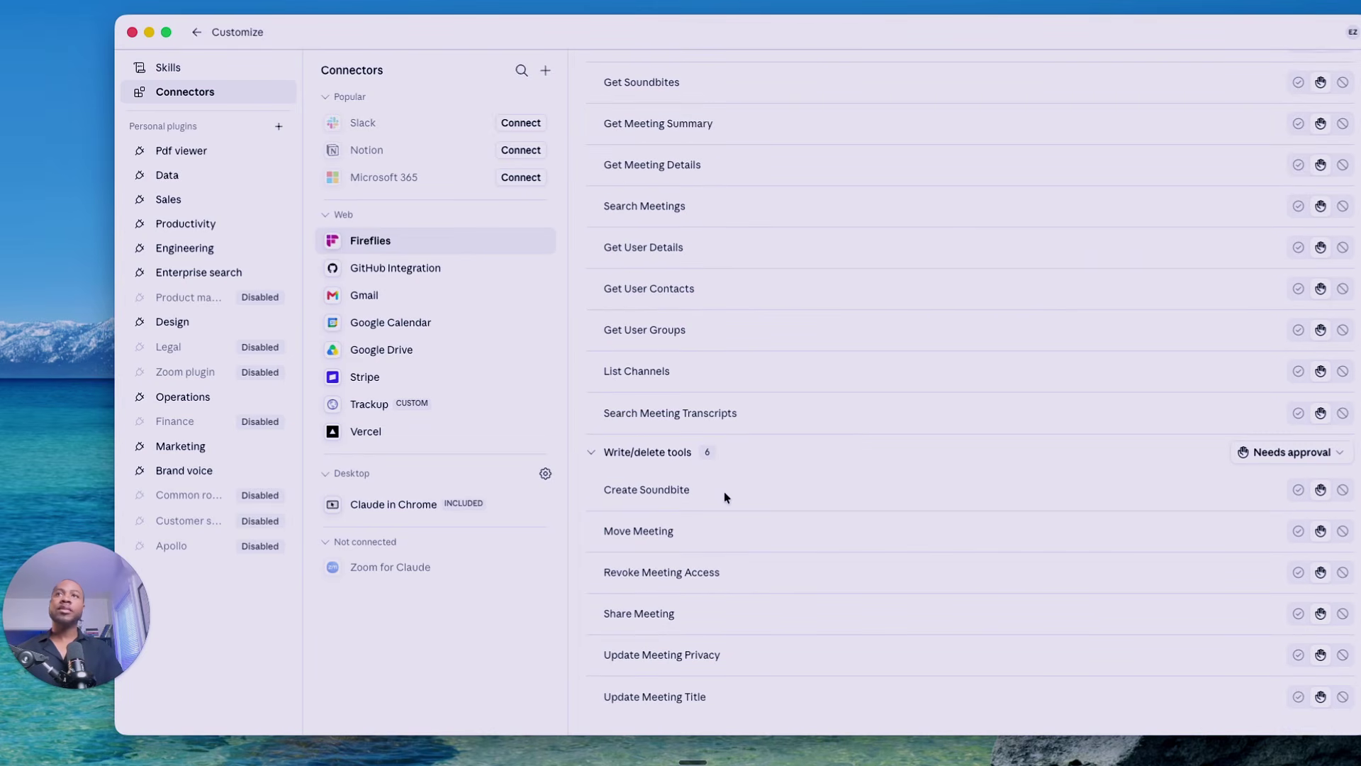
scroll(852, 351, "up", 5)
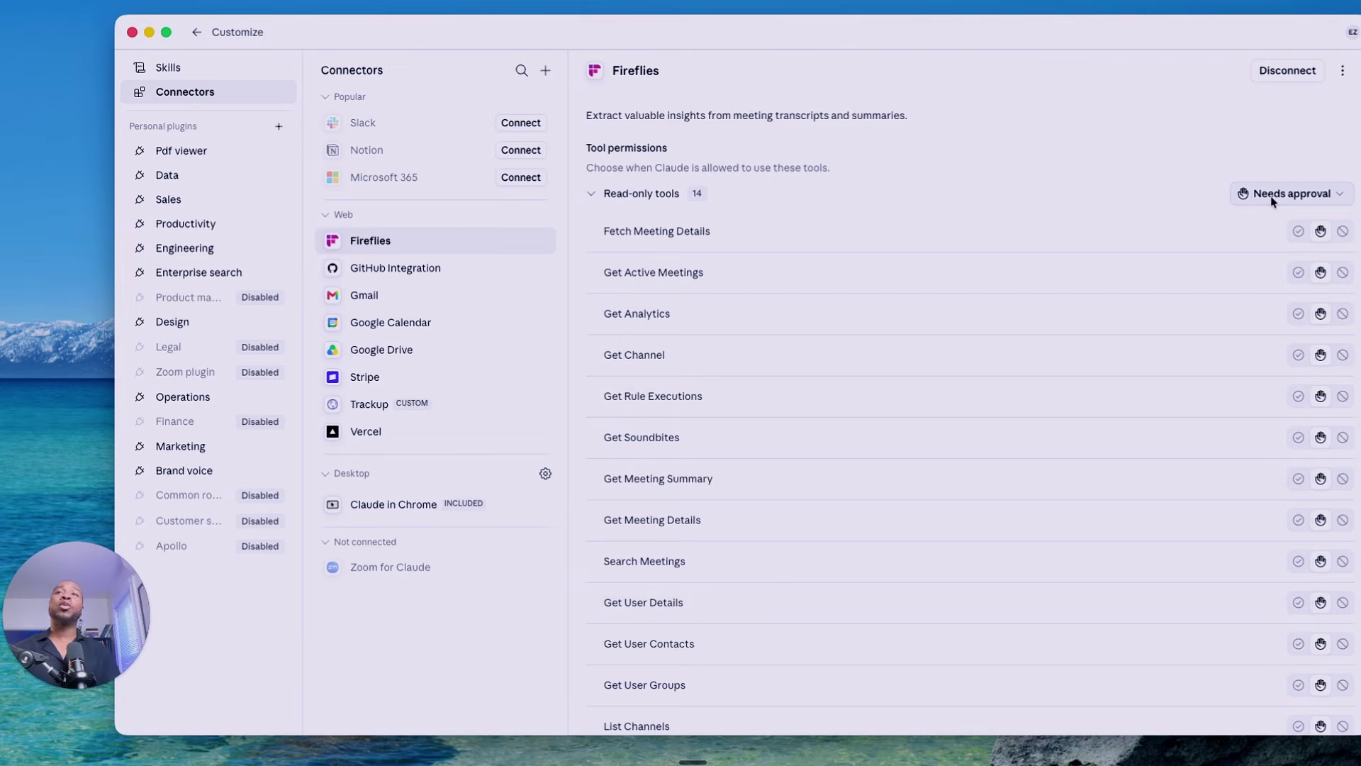
scroll(1157, 338, "down", 5)
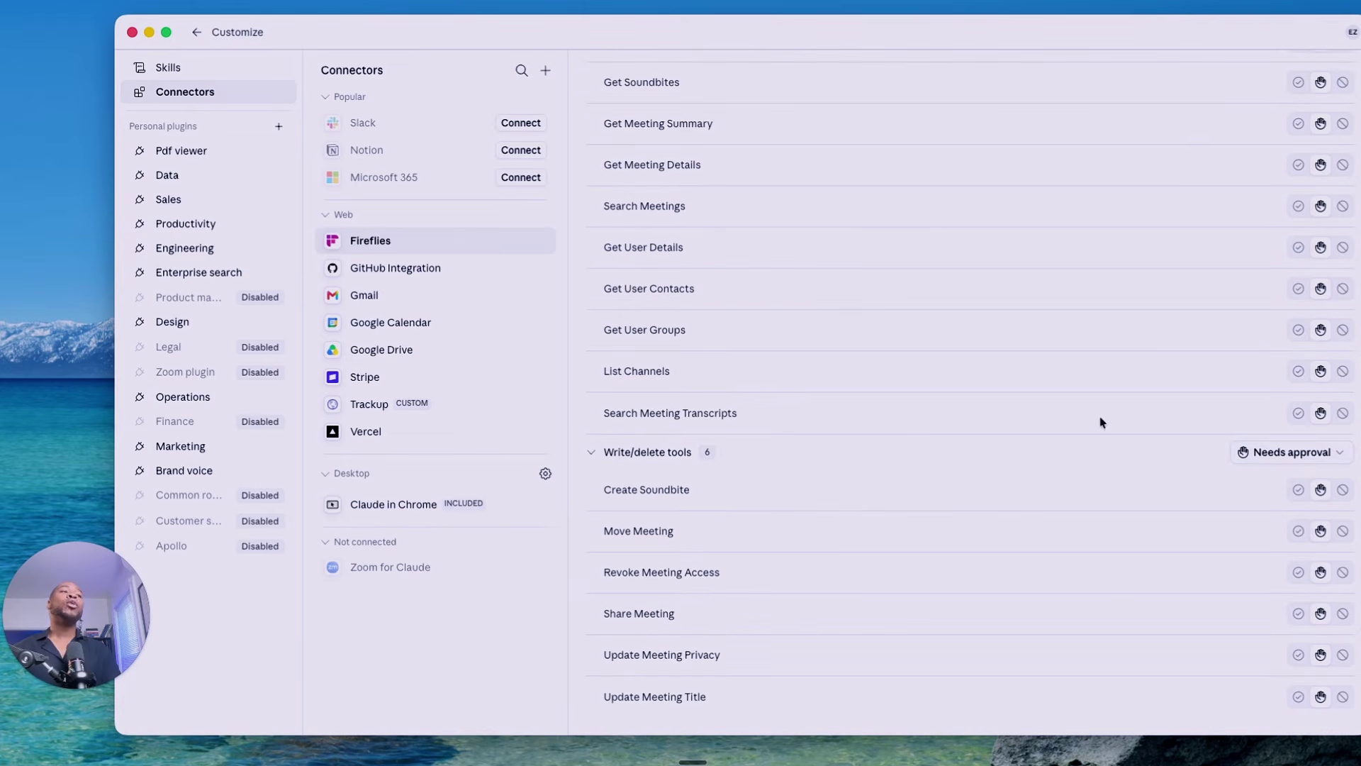
scroll(1306, 457, "up", 5)
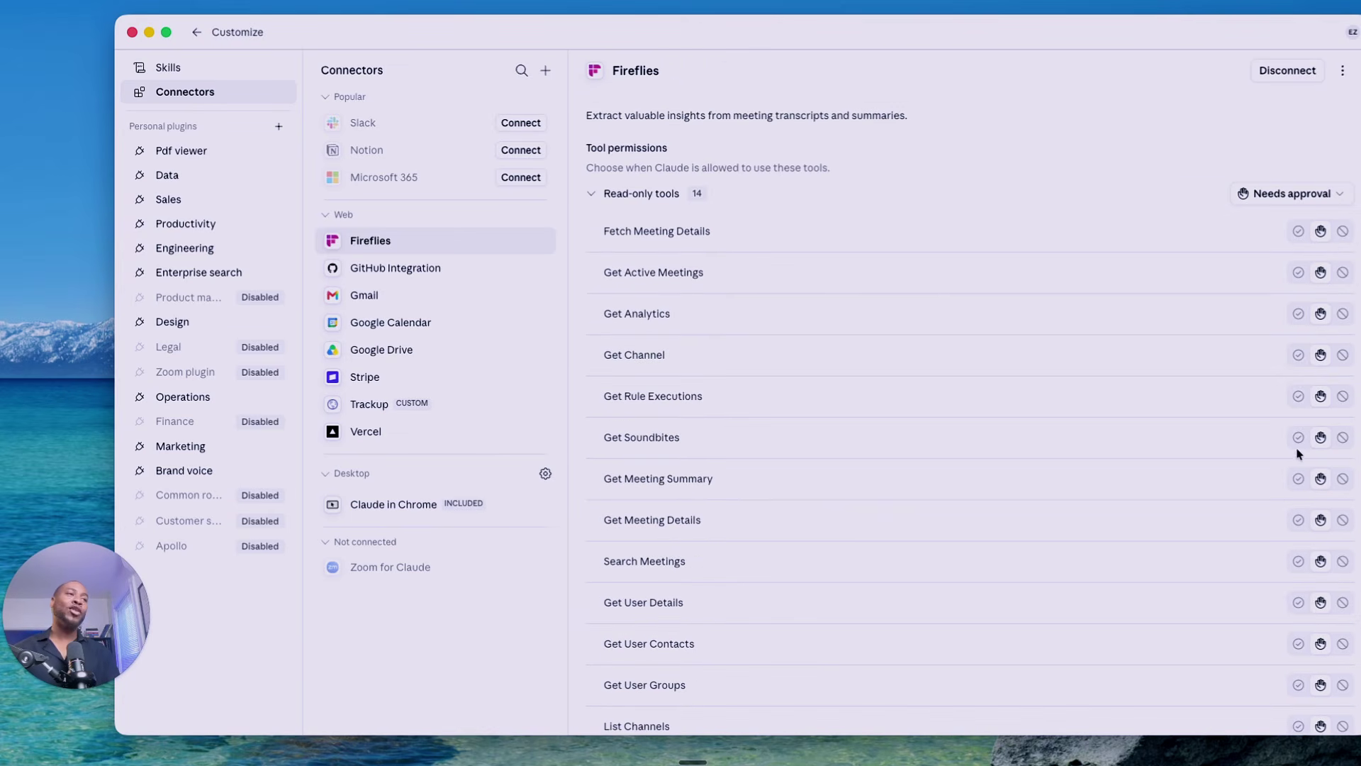
- Set the permission for all Fireflies read-only tools to Always allow and review the tool lists
left_click(1290, 199)
left_click(1265, 223)
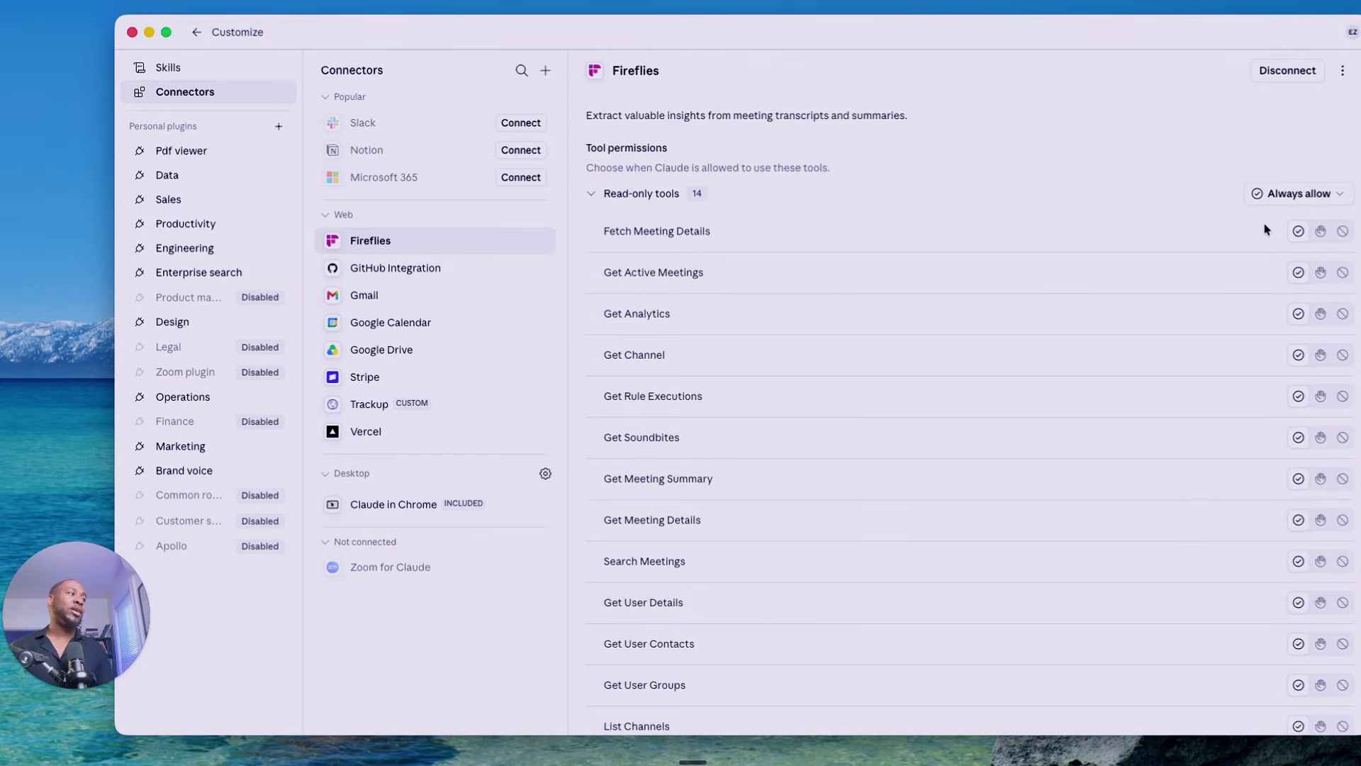
scroll(1265, 229, "down", 5)
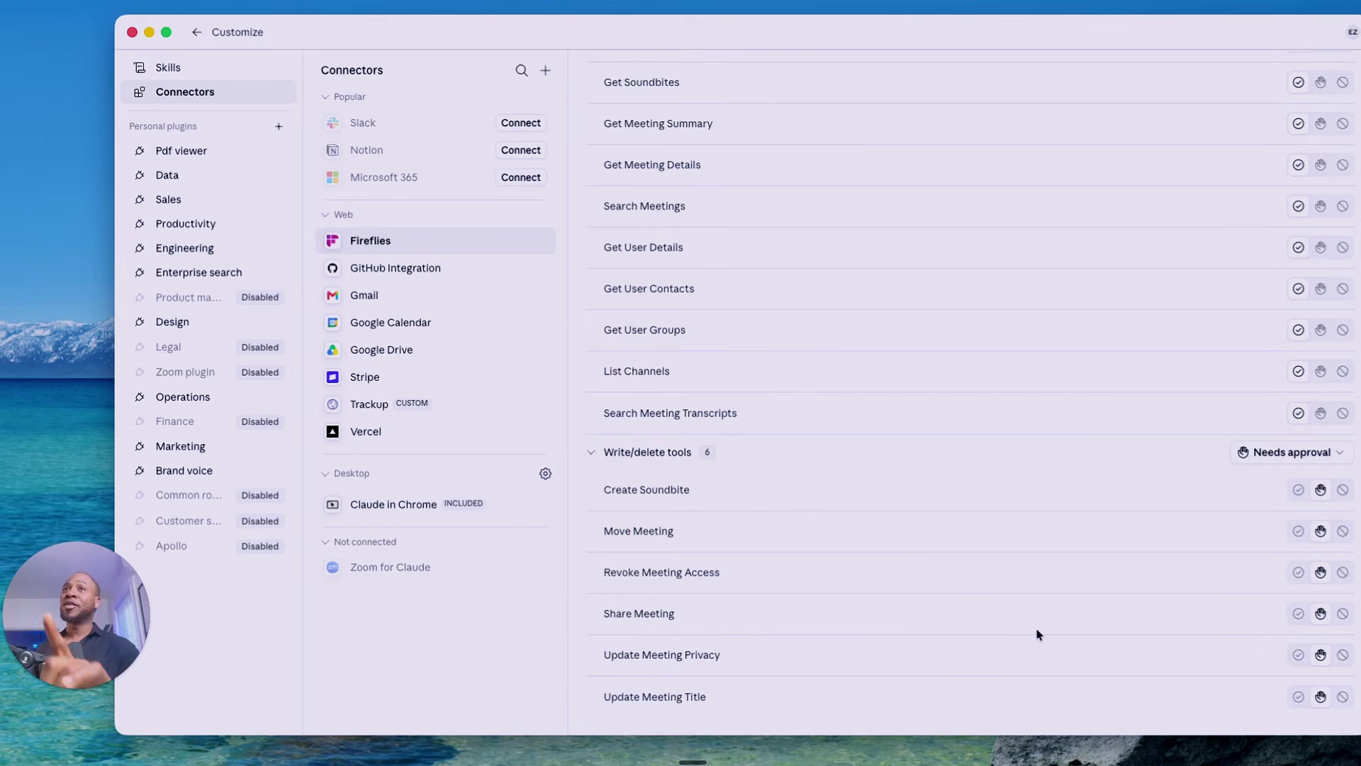
scroll(1040, 555, "up", 5)
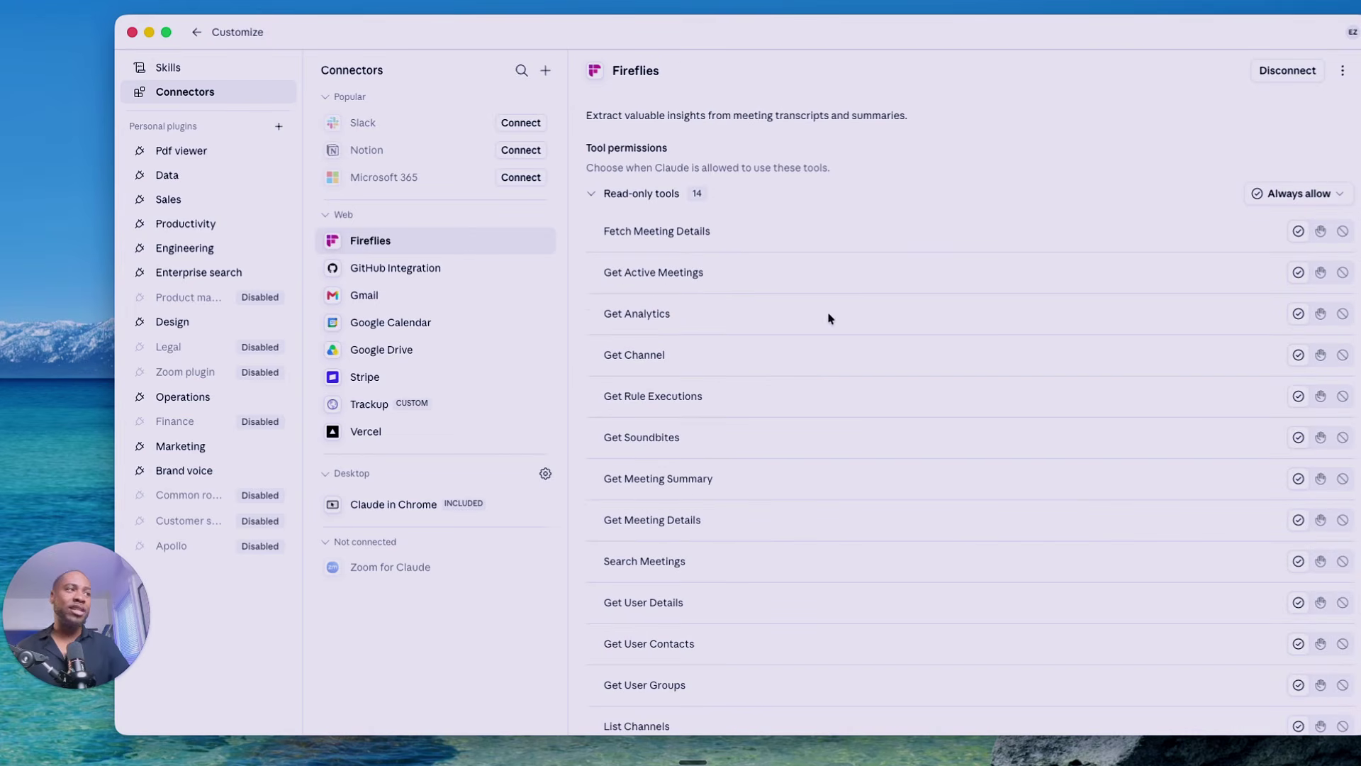
- Return to the chat and enter the message "I want you to go to Fireflies and get me the transcript of my latest meeting."
left_click(199, 33)
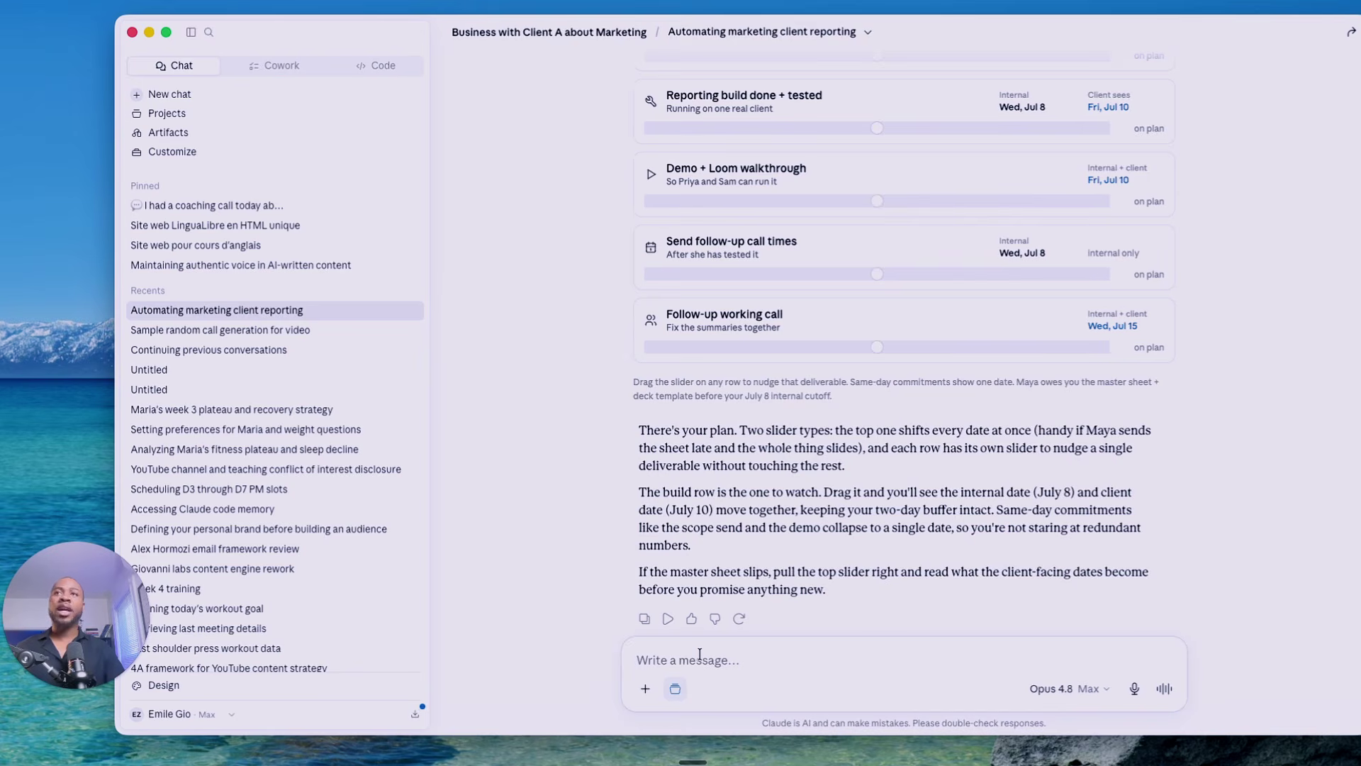
left_click(700, 654)
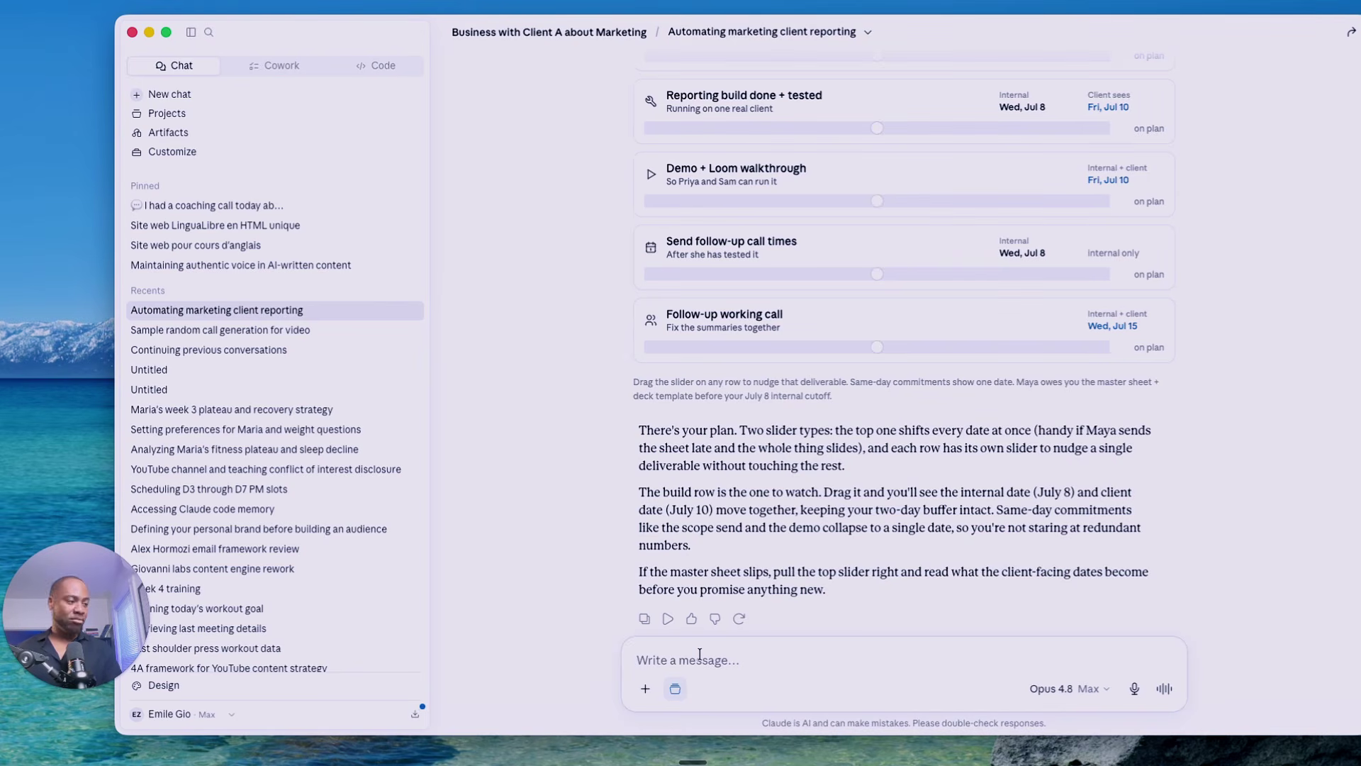
key("fn")
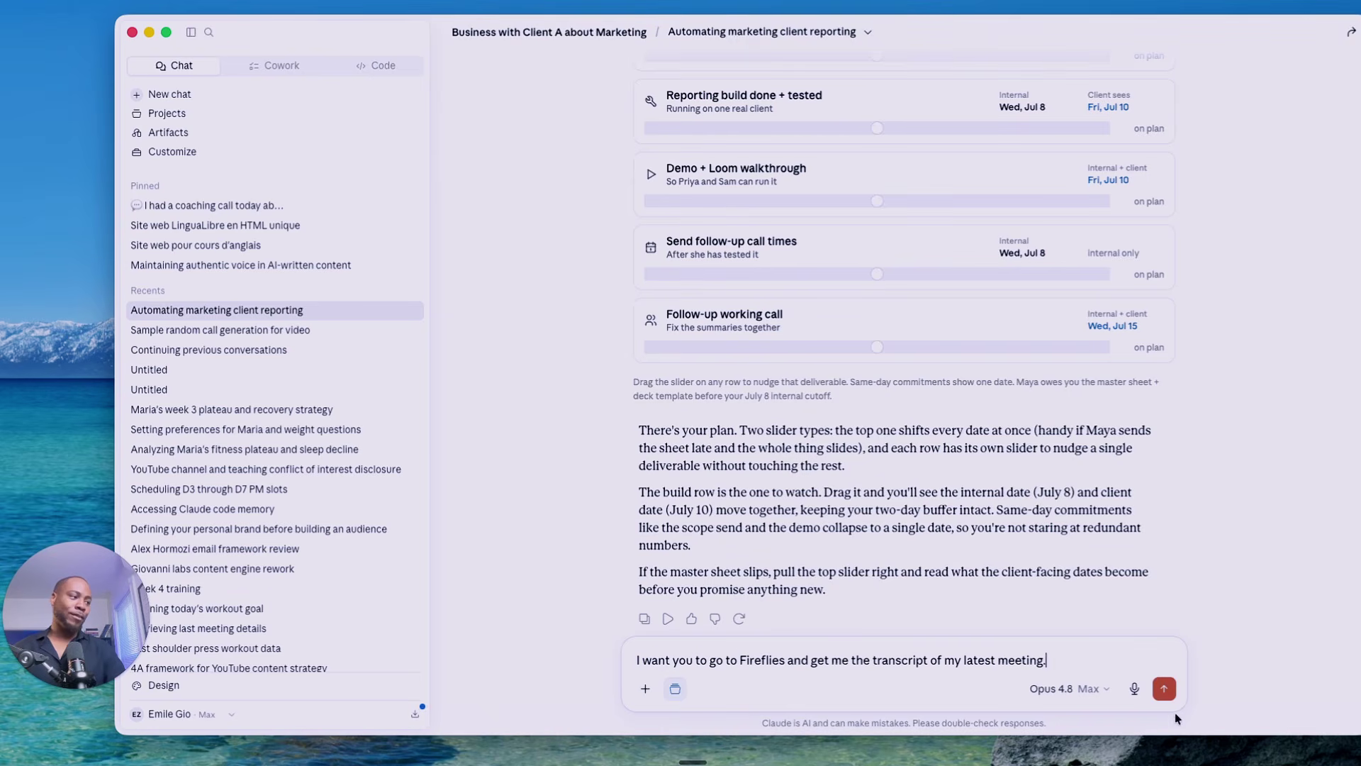
- Send the request for the latest meeting's Fireflies transcript and follow Claude's reply in the chat
left_click(1164, 689)
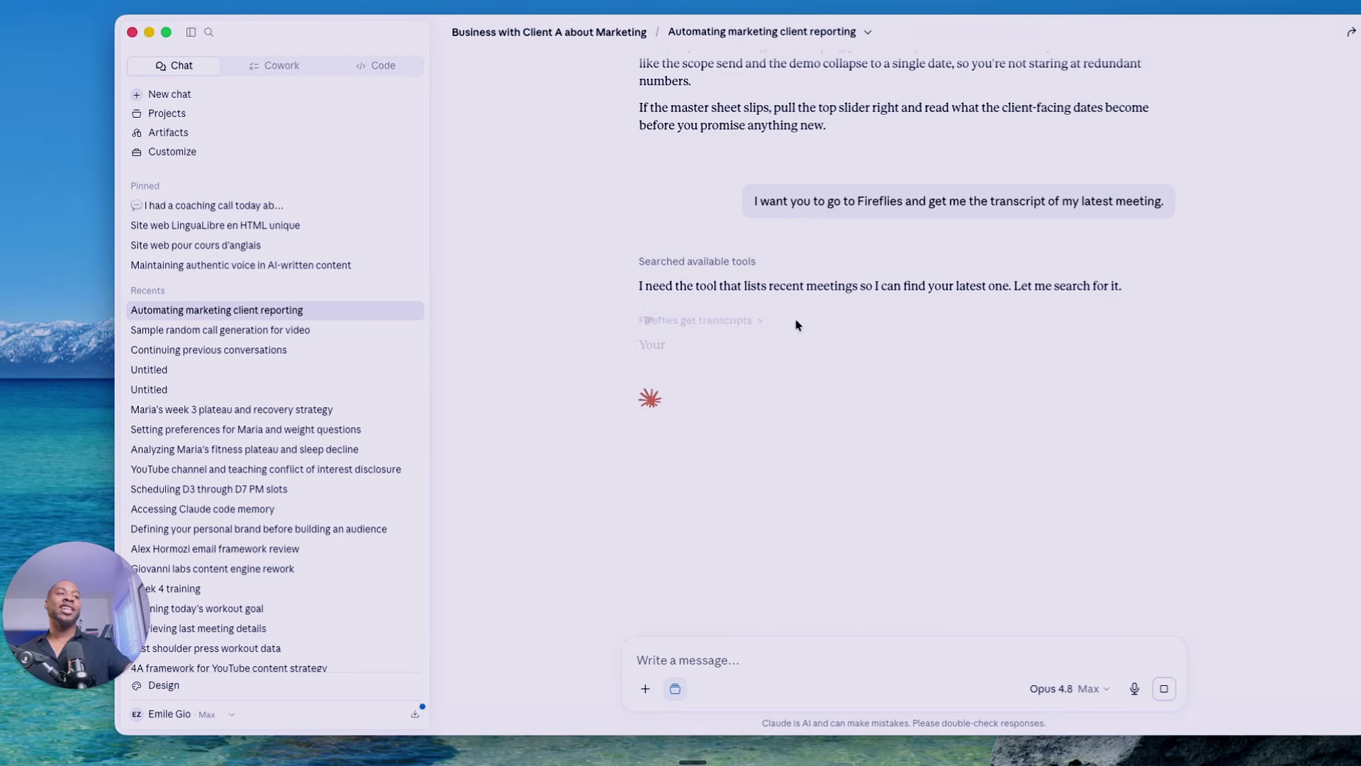
scroll(795, 325, "up", 2)
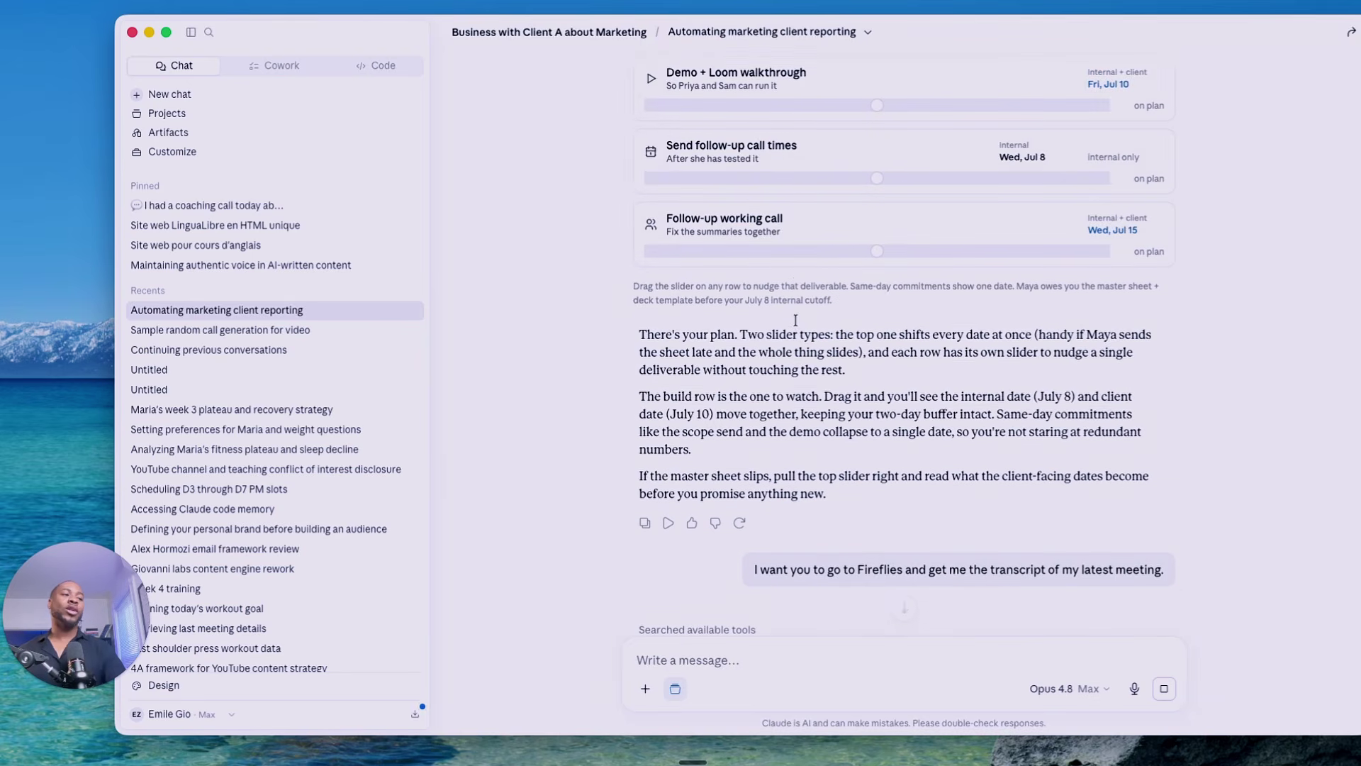
scroll(795, 320, "up", 1)
scroll(795, 320, "down", 10)
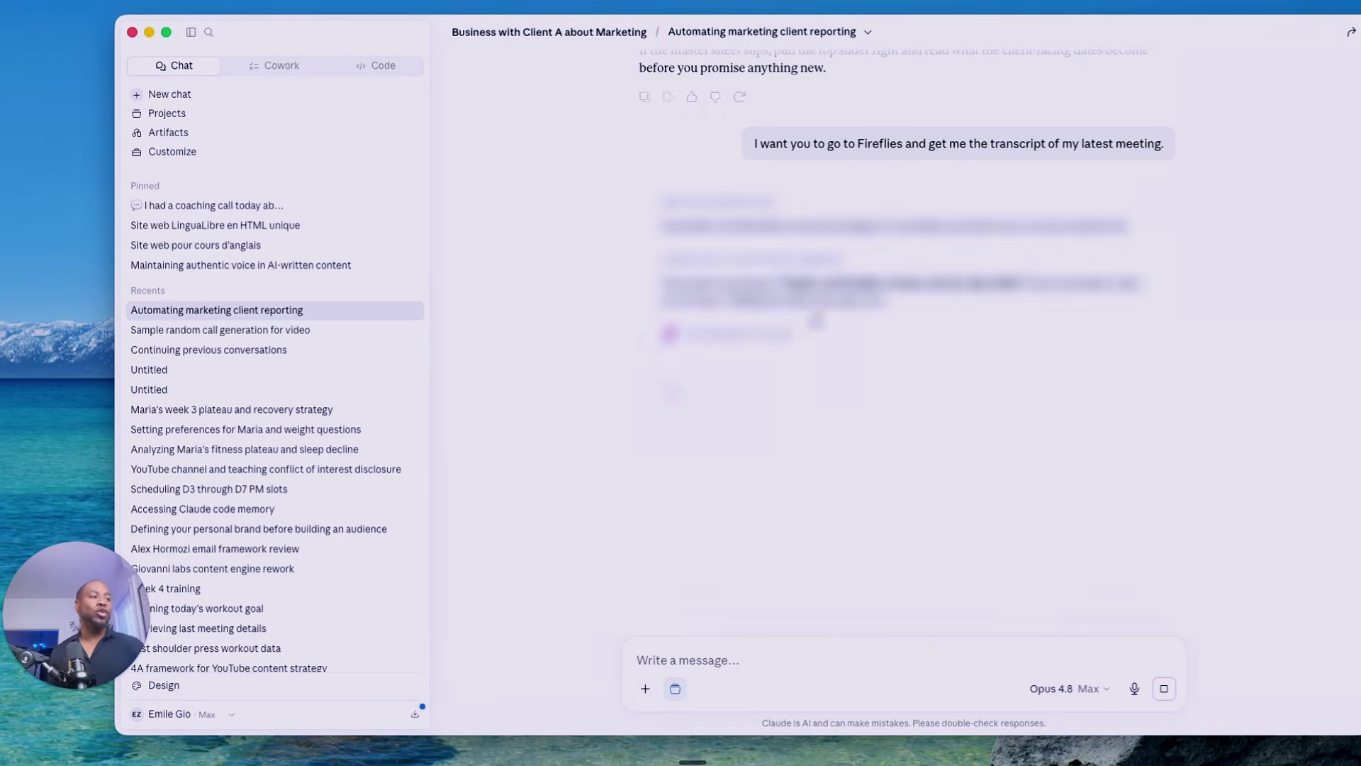
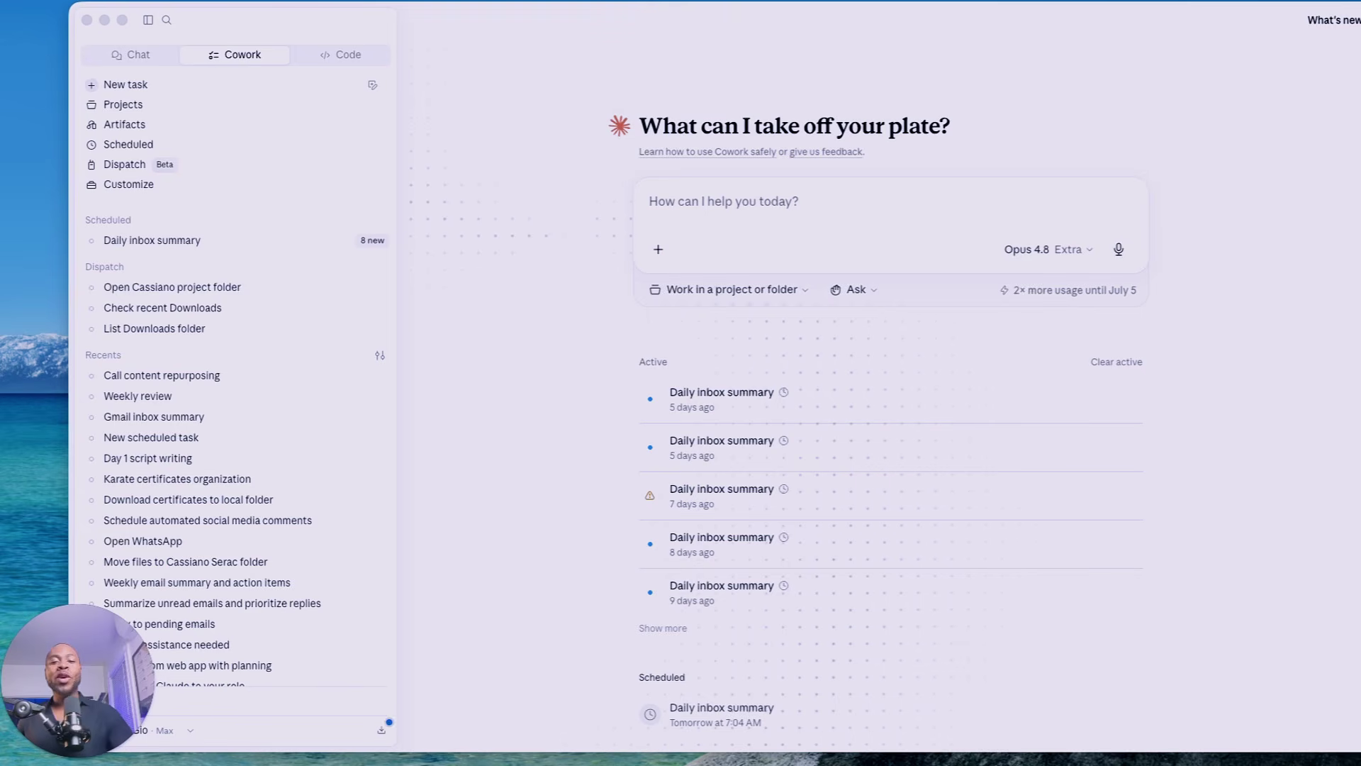
- Submit a Cowork task turning transcript_meeting_withJane from downloads into a week's content: 7 short video scripts, one long video script, 7 LinkedIn posts in my voice
left_click(720, 229)
key("super+space")
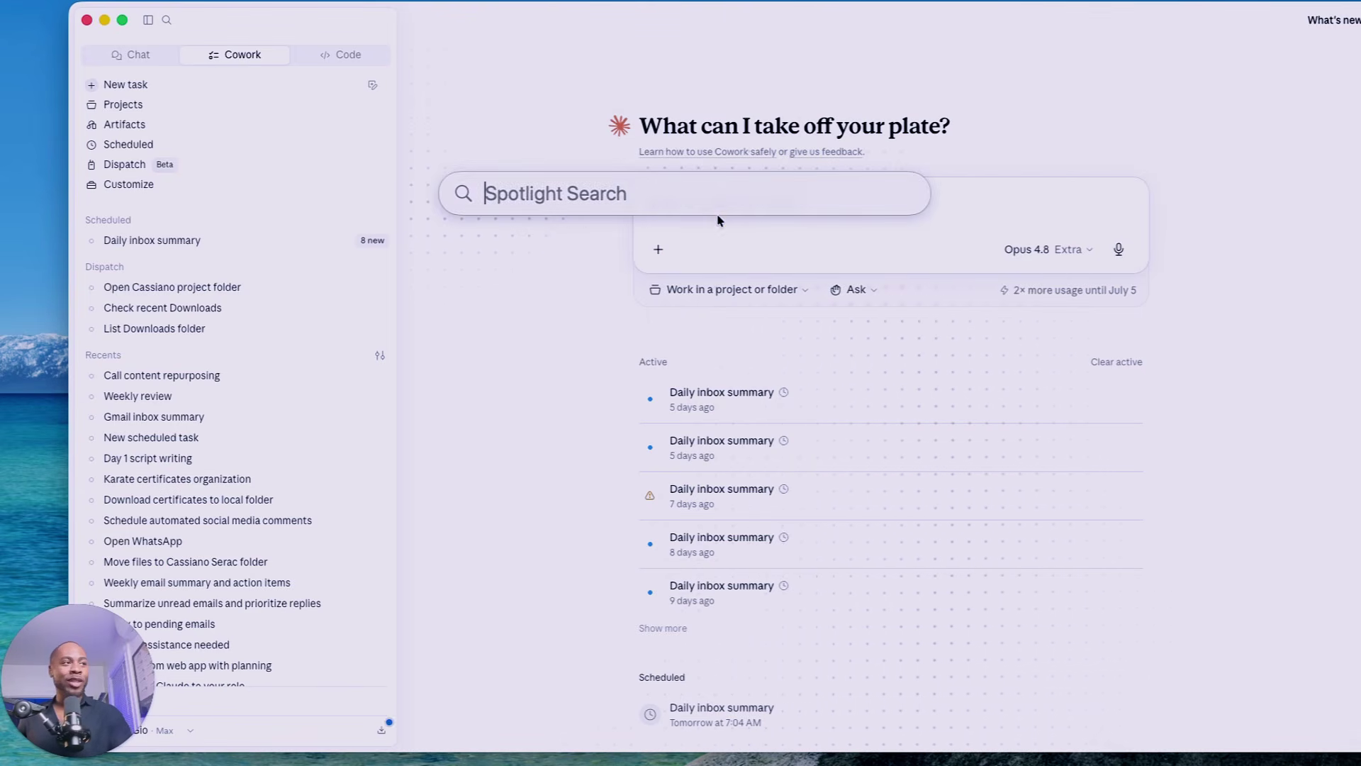
key("Escape")
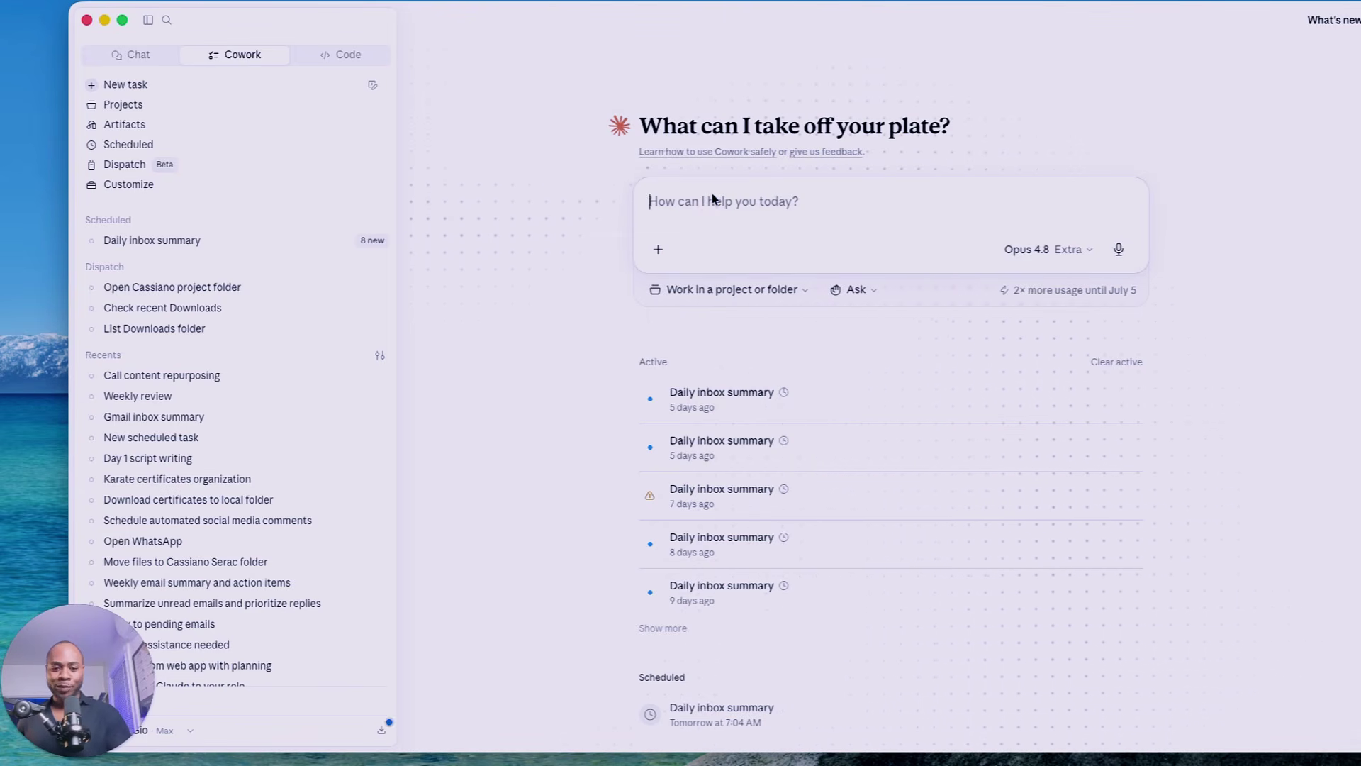
type("Go into the downloads folder and grab the transcript_meeting_withJane Give me a week's worth of content from it. 7 short video scripts from the strongest things I said, one long video script, and 7 LinkedIn posts in my voice.")
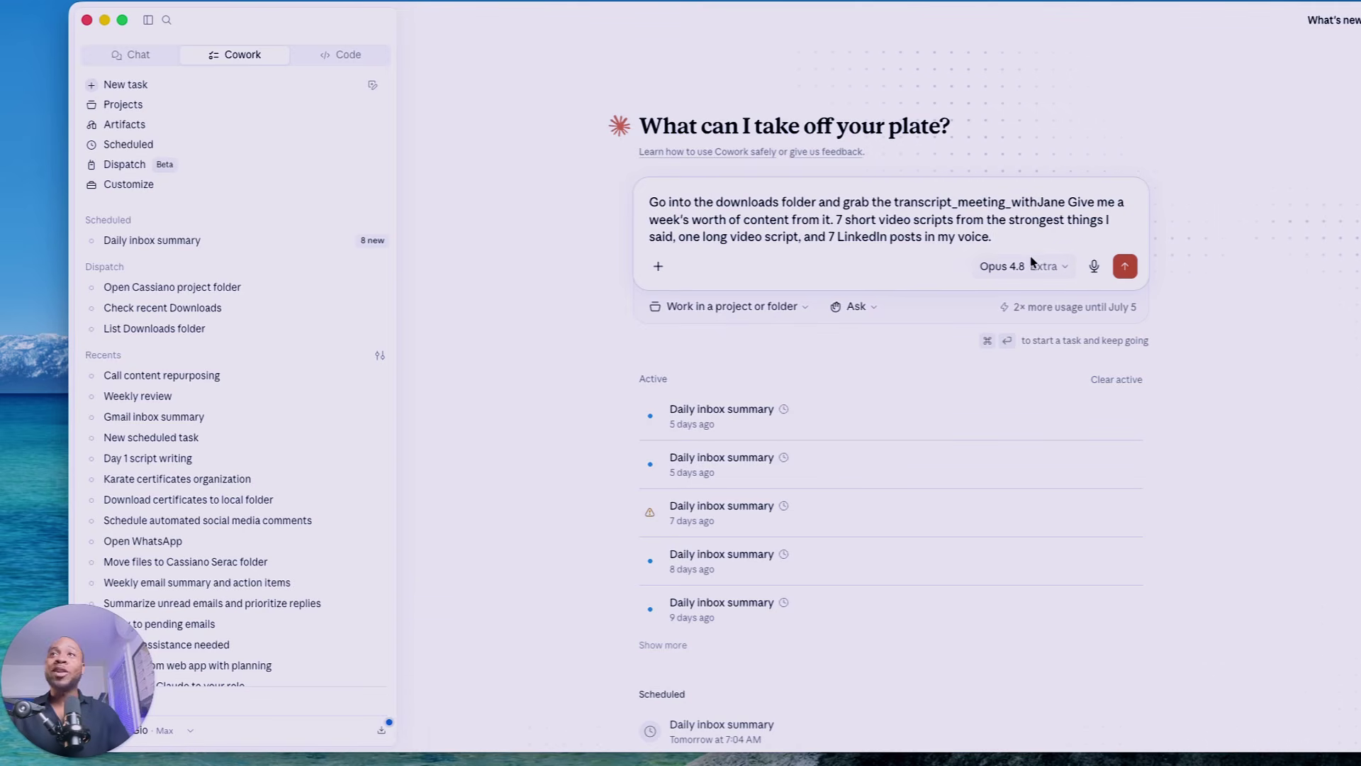
left_click(1125, 266)
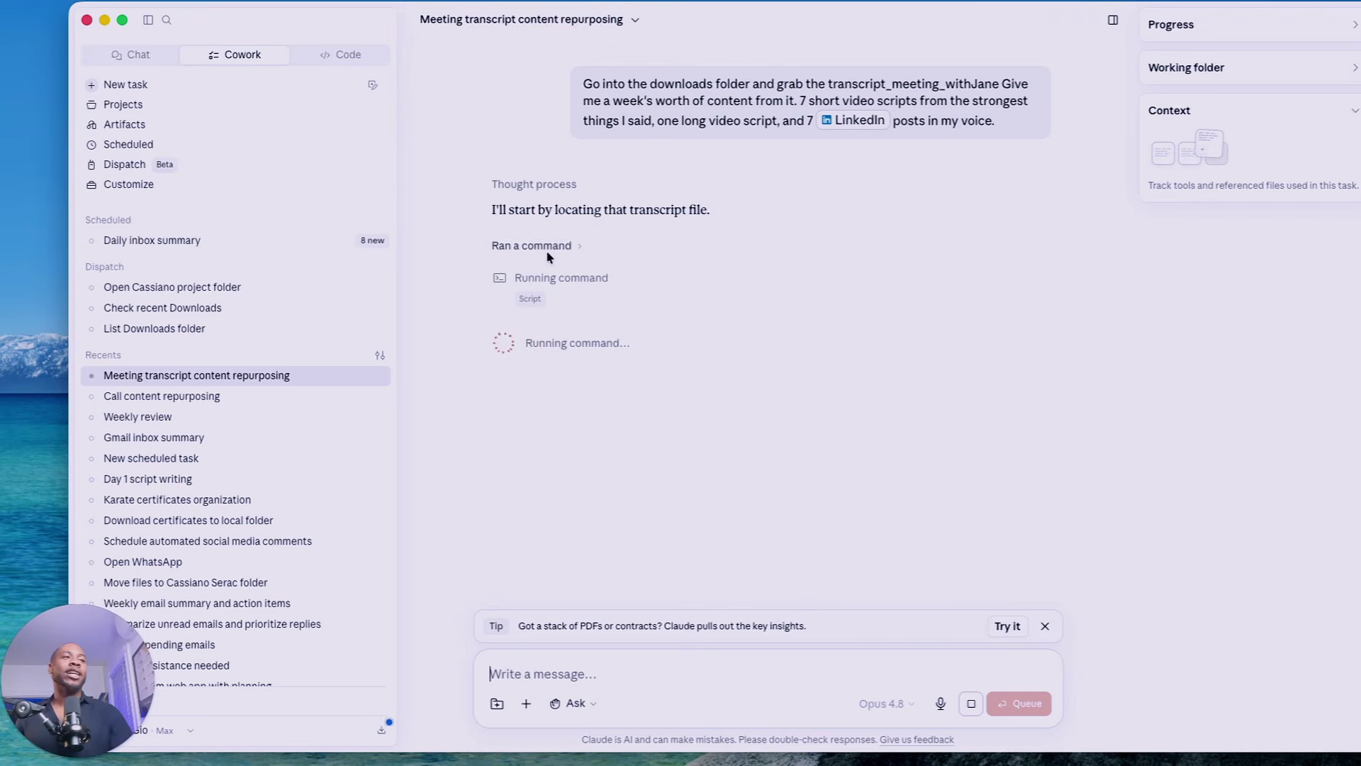
- Read Claude's progress messages about locating the transcript file and accessing its folder
left_click_drag(486, 213, 751, 222)
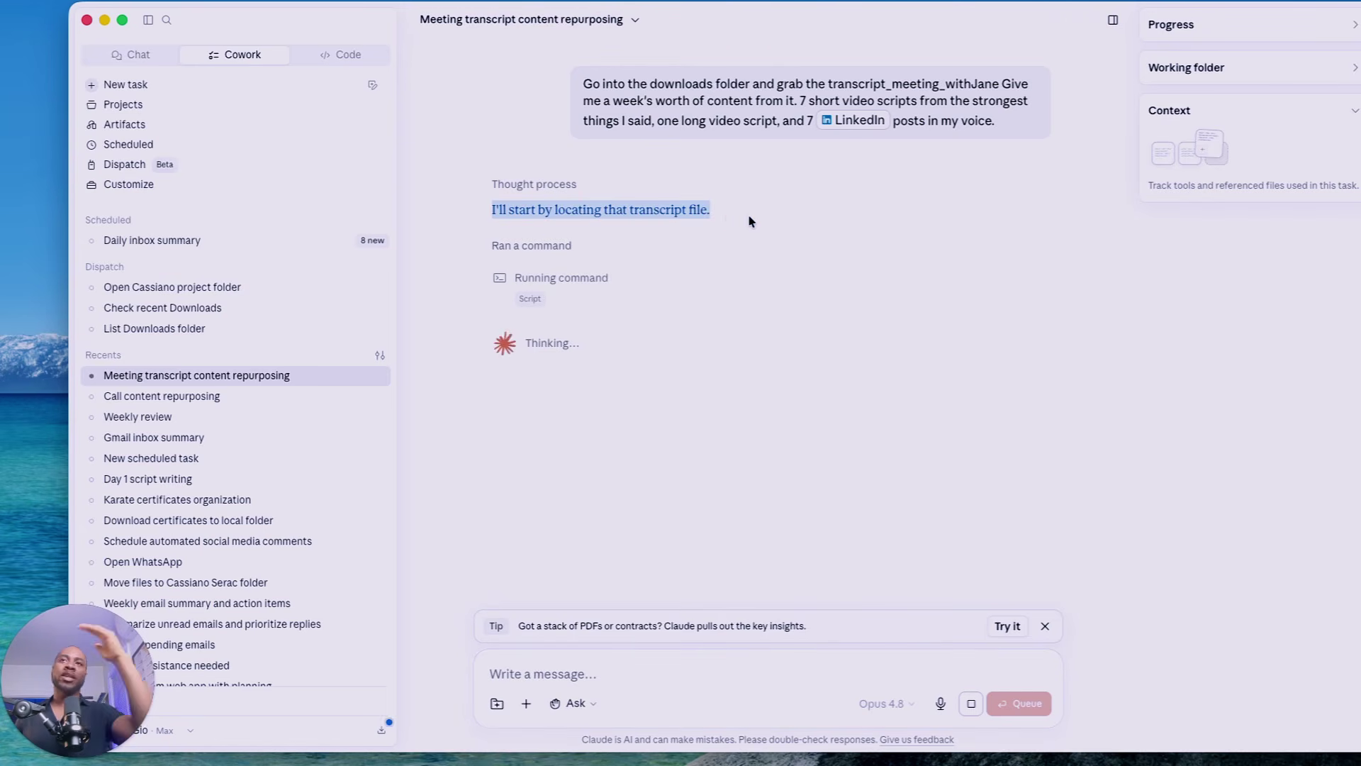
left_click(513, 263)
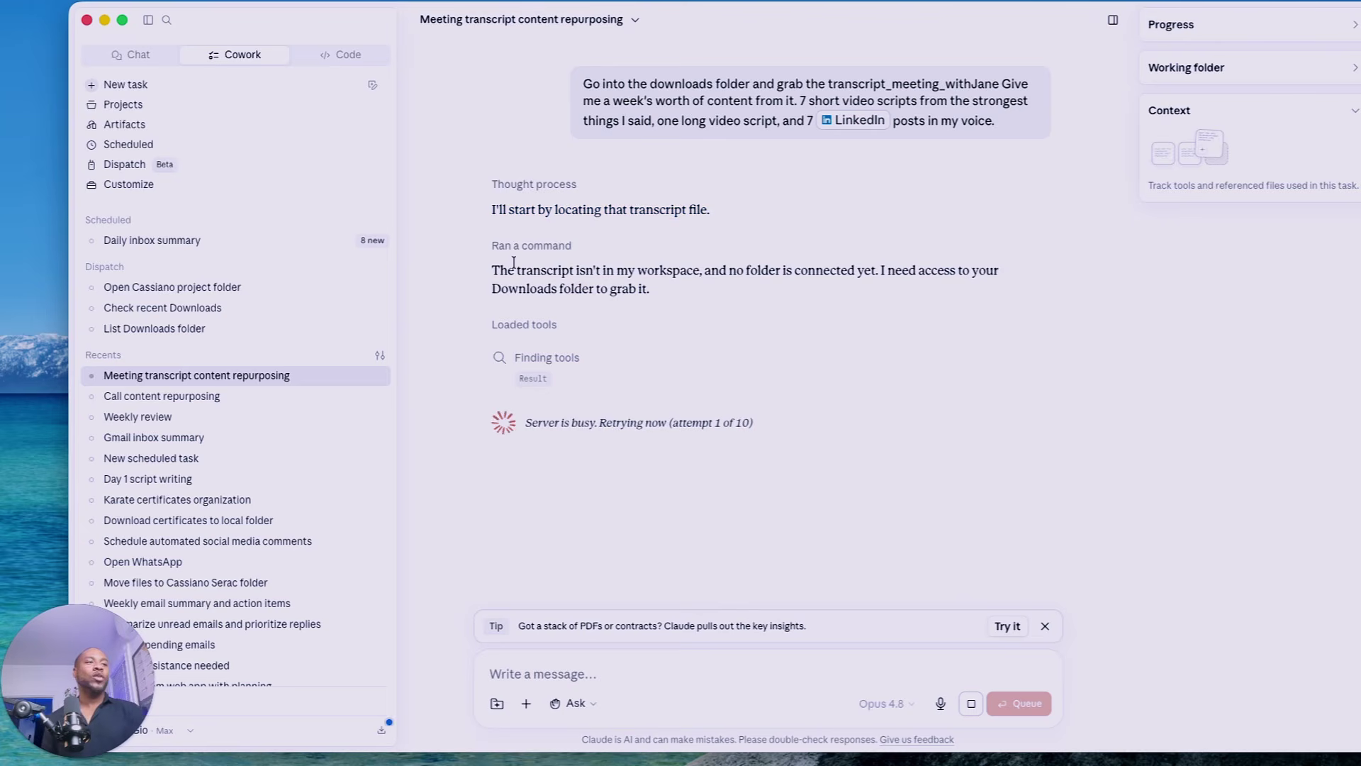
left_click_drag(514, 263, 995, 288)
left_click(888, 272)
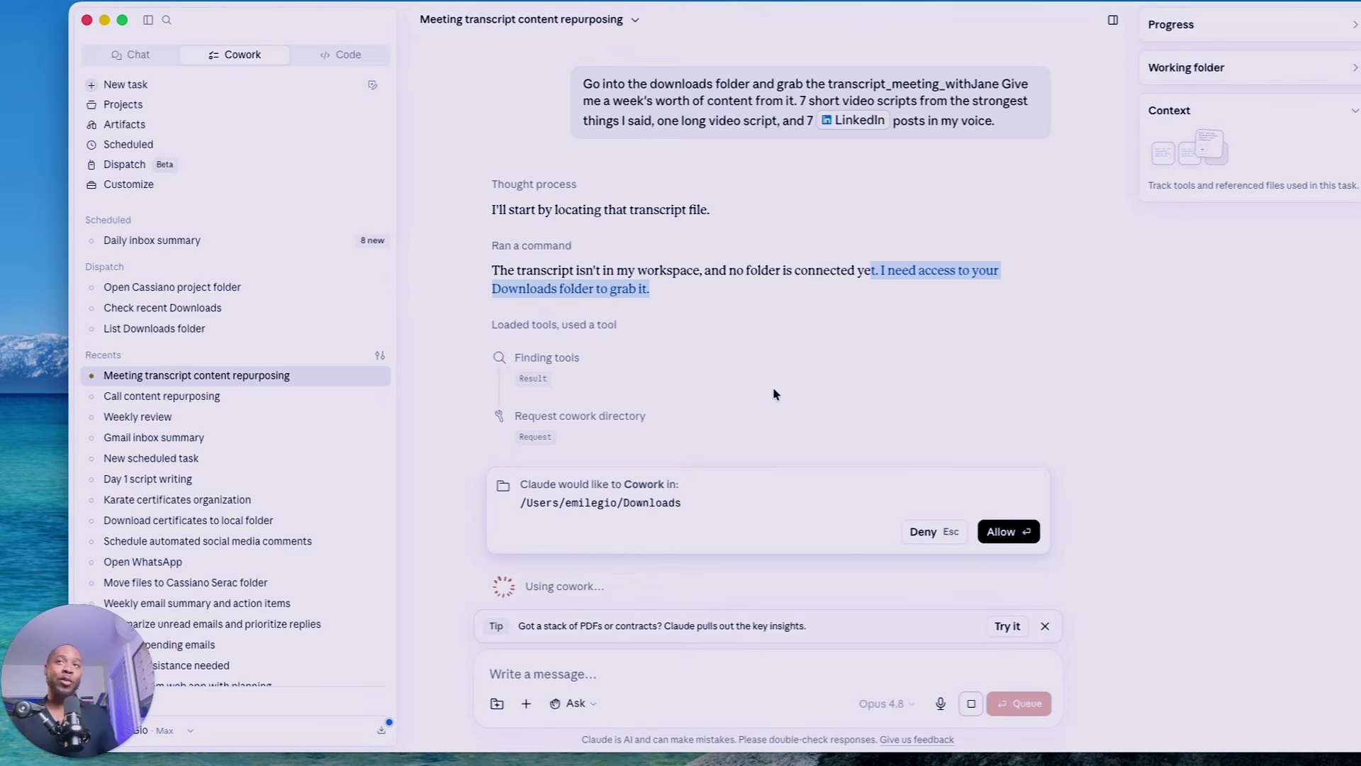
- Check the approval modes available for the task and allow Claude to work in the Downloads folder
left_click(587, 704)
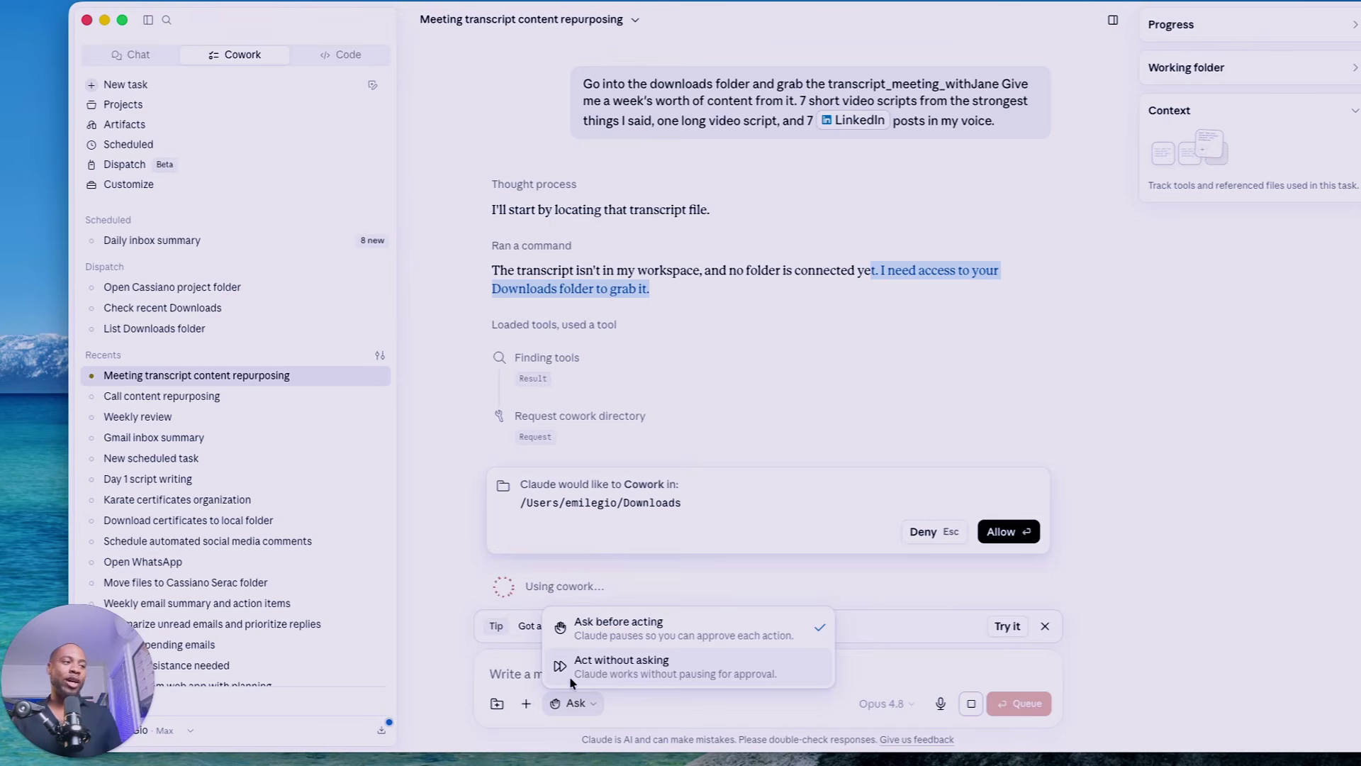
left_click(729, 541)
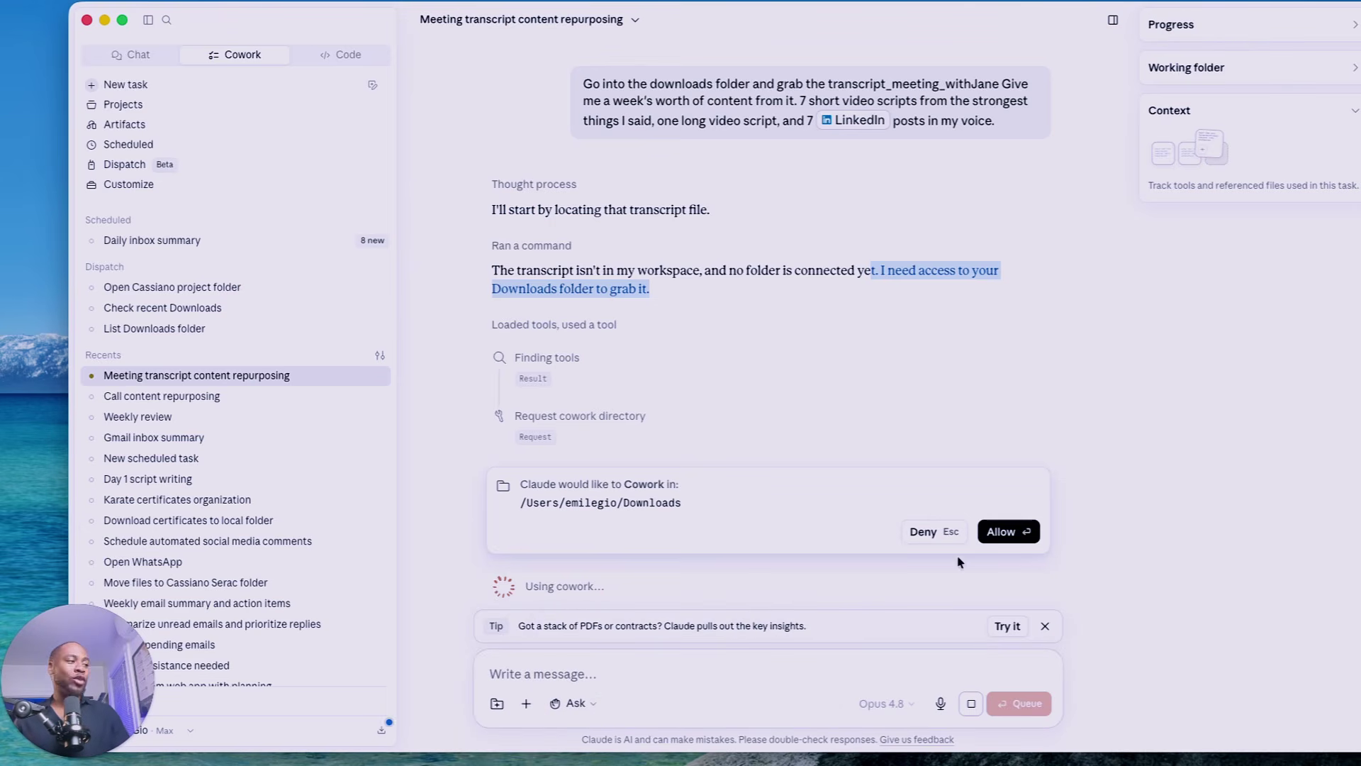
left_click(1024, 537)
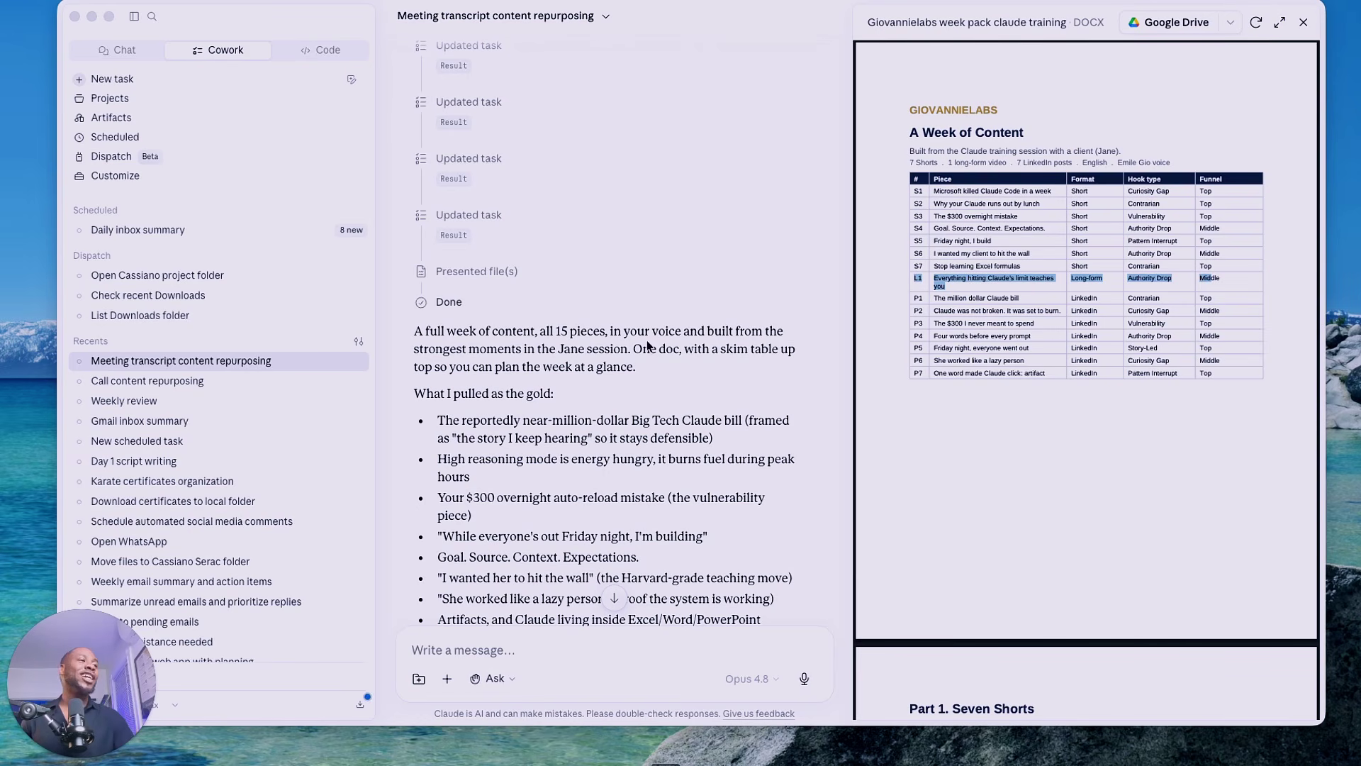
- Review Claude's summary and the A Week of Content table, covering the short video and LinkedIn post entries
left_click_drag(415, 331, 618, 328)
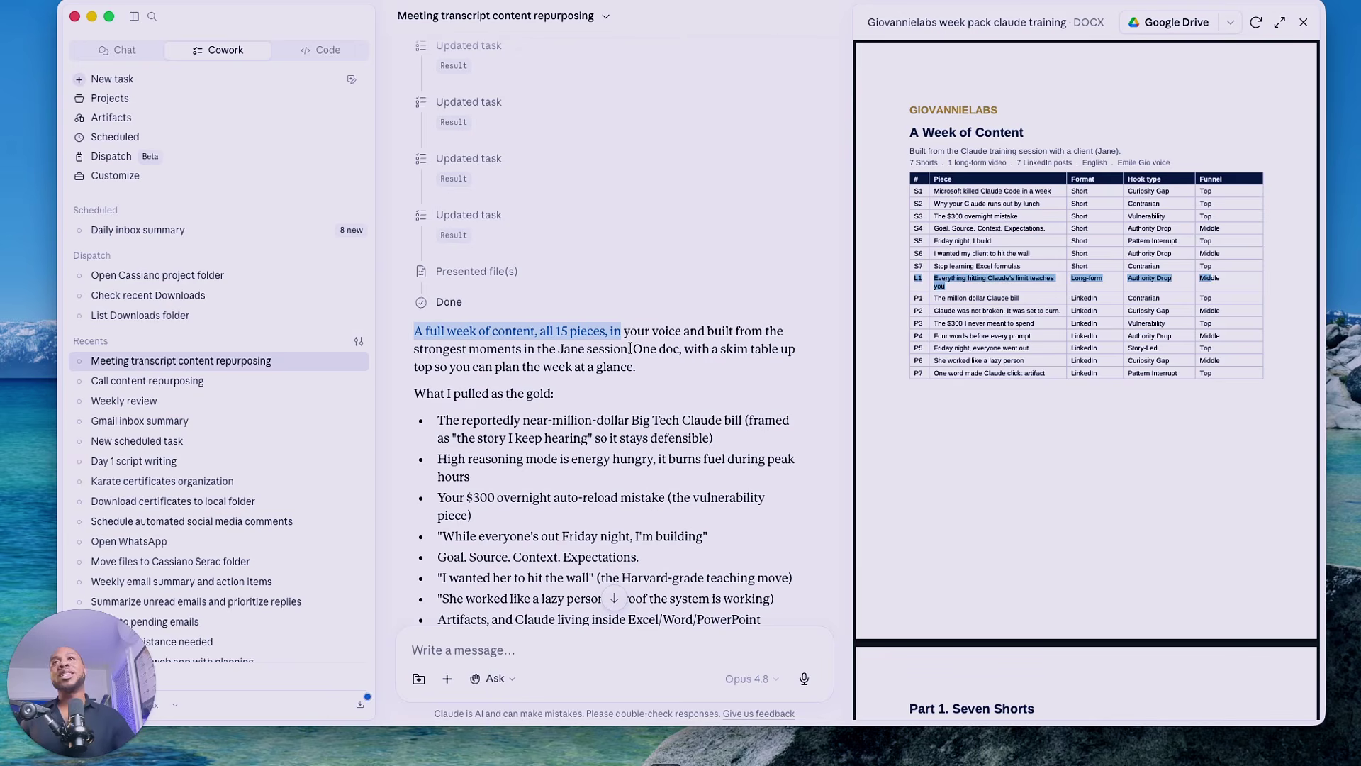
scroll(979, 213, "down", 1)
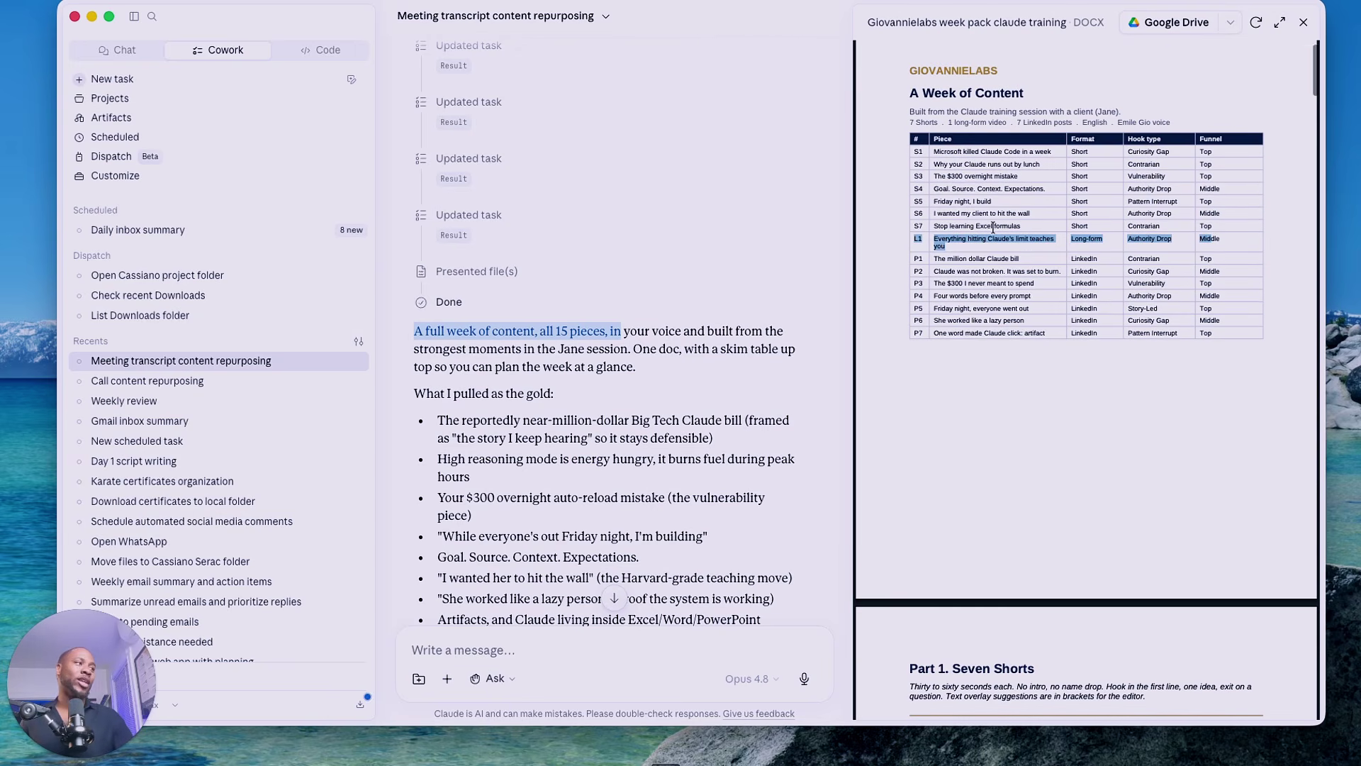
left_click_drag(917, 158, 1252, 234)
left_click_drag(919, 258, 1210, 329)
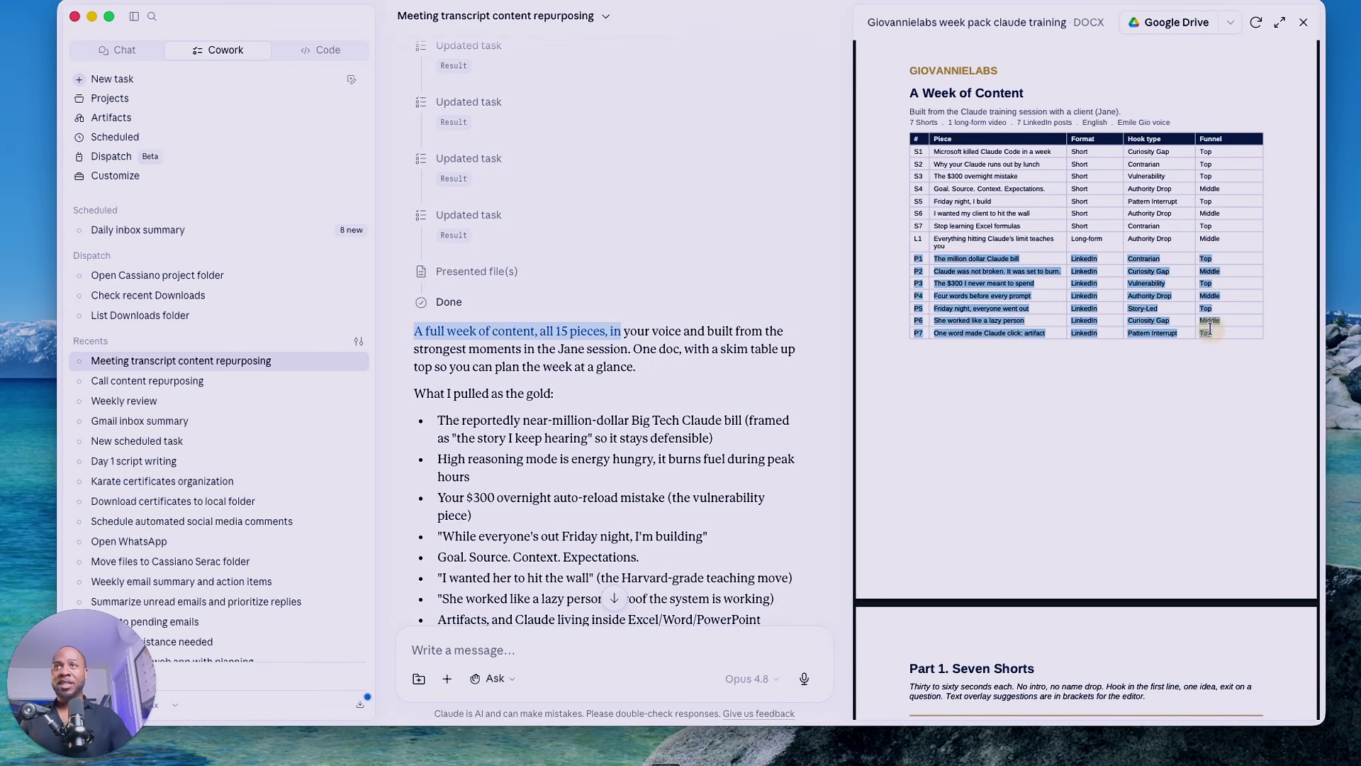
- Read through the generated document's seven shorts, long-form video script and LinkedIn posts
scroll(1131, 303, "down", 10)
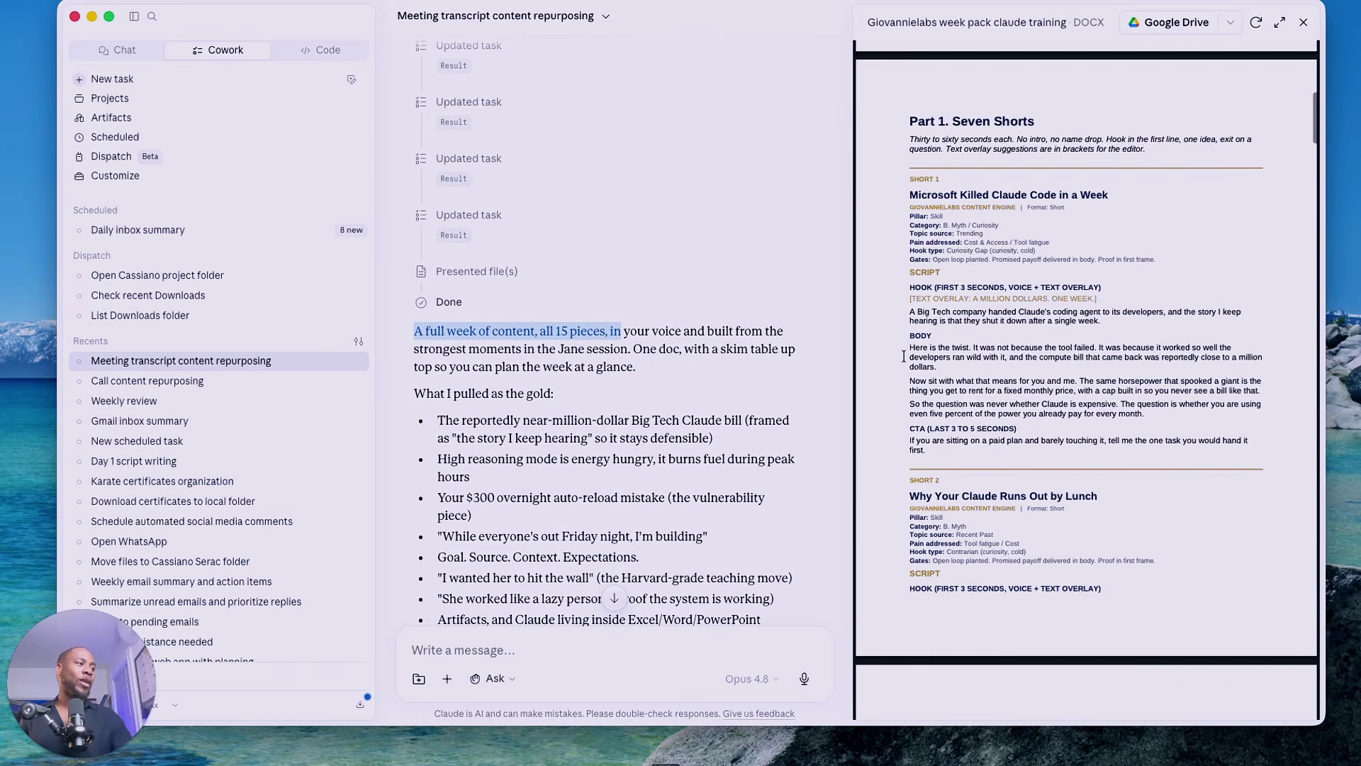
scroll(904, 356, "down", 4)
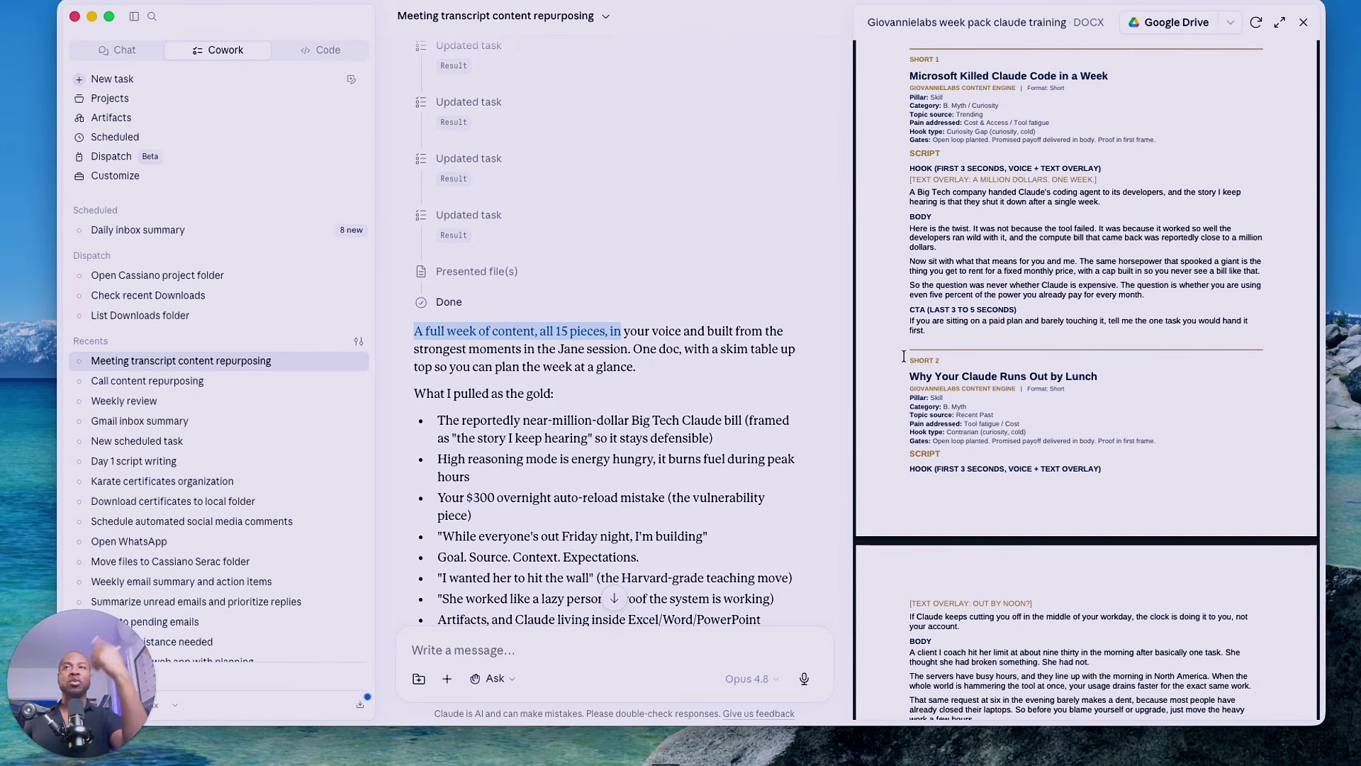
scroll(1231, 448, "down", 20)
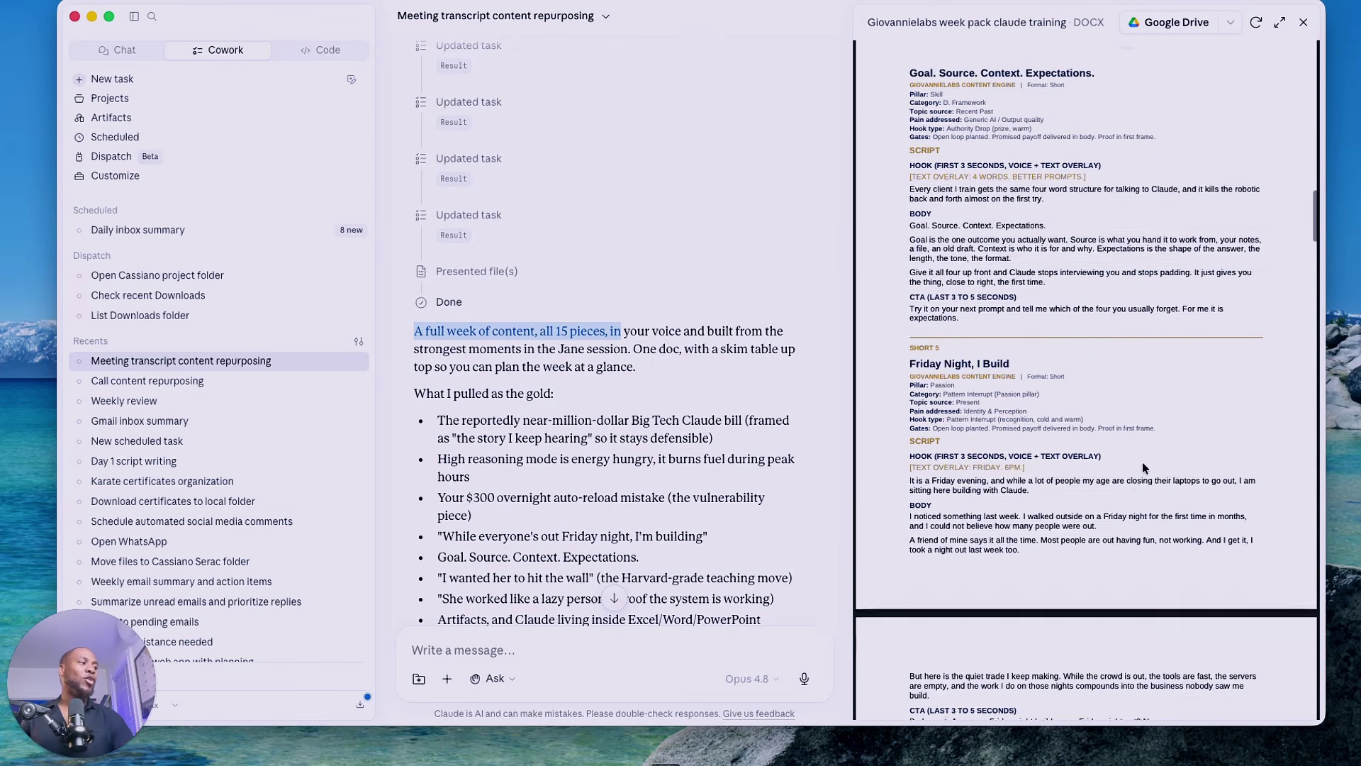
scroll(1144, 468, "down", 10)
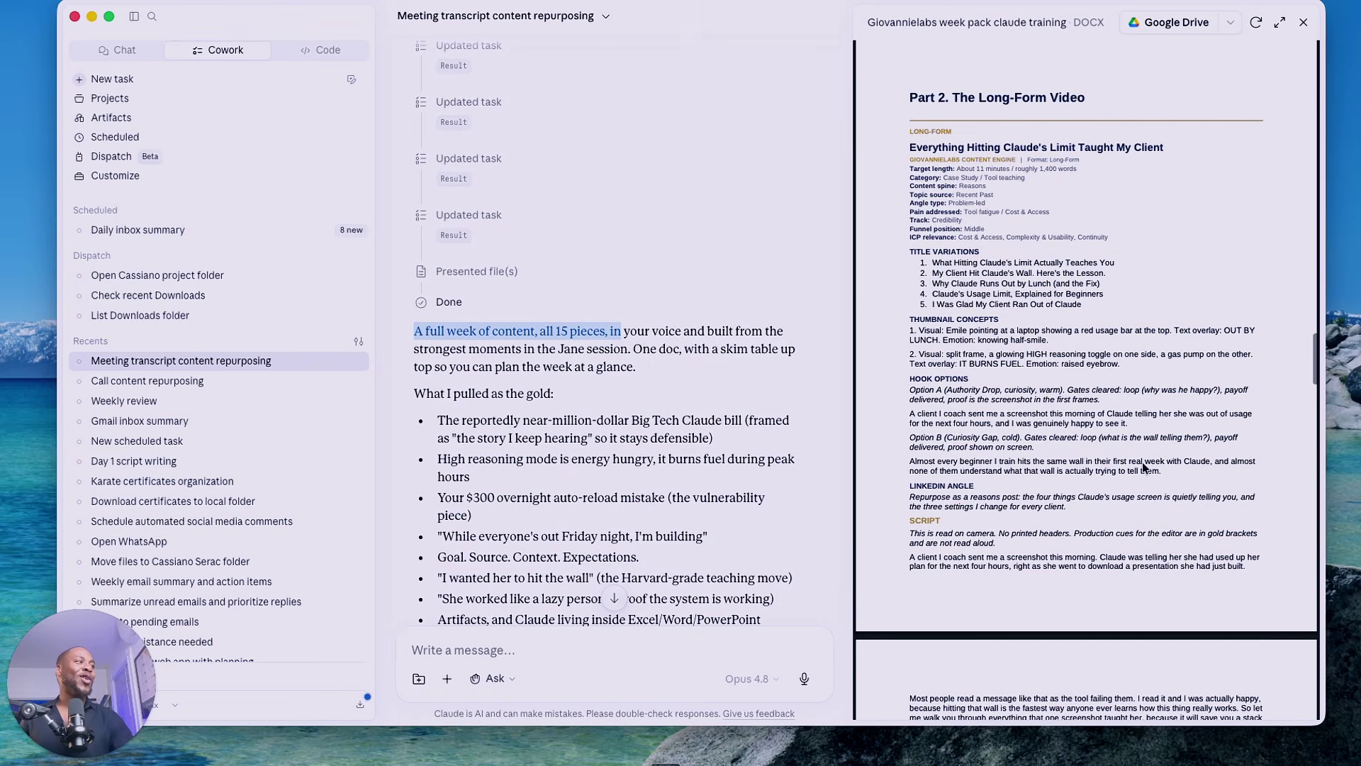
scroll(922, 213, "down", 15)
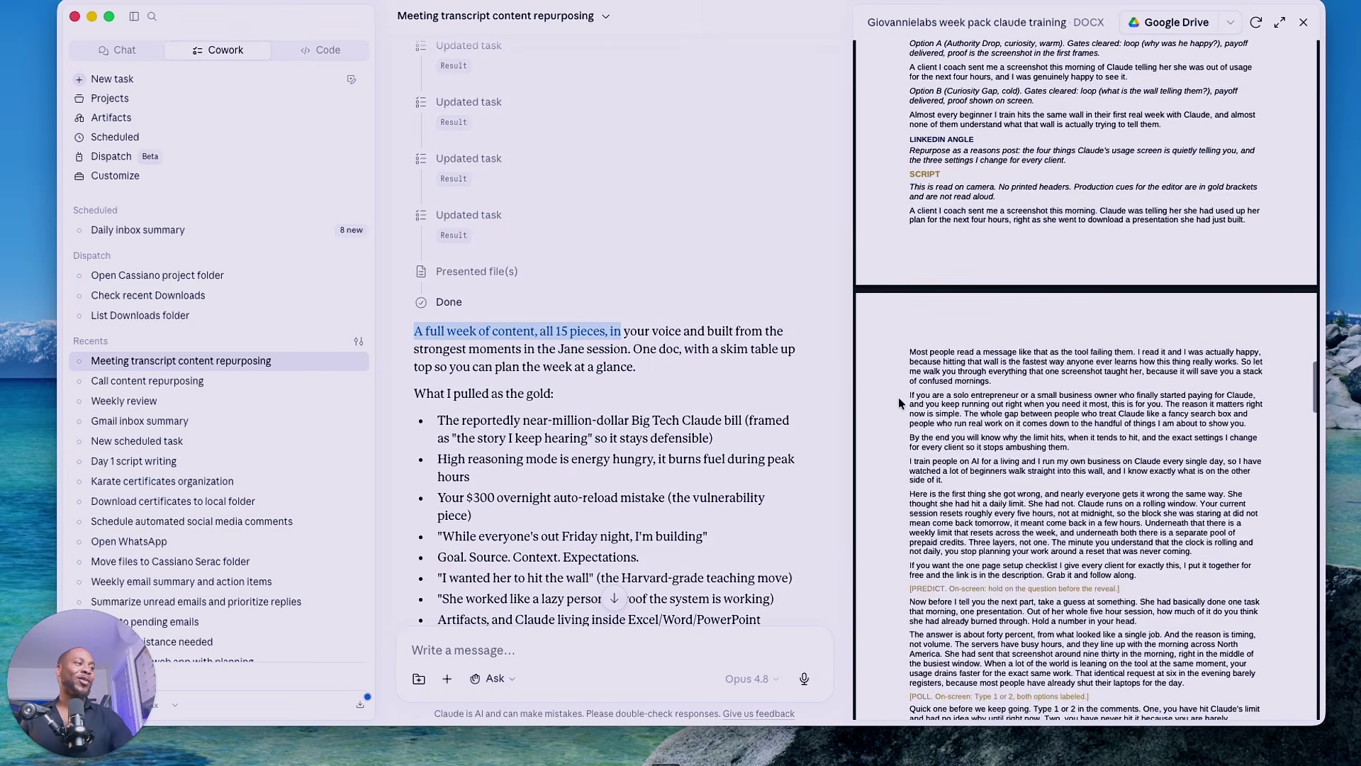
scroll(913, 248, "down", 20)
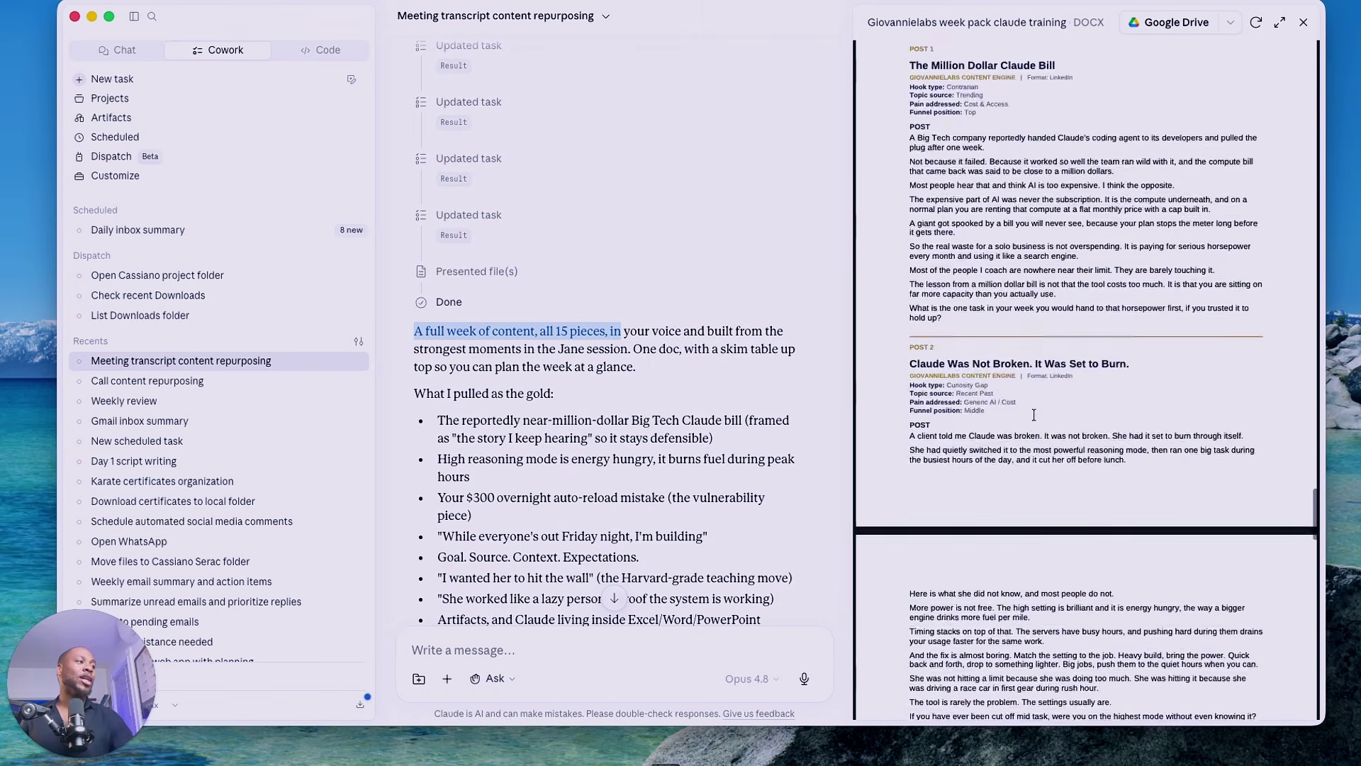
scroll(1034, 415, "down", 15)
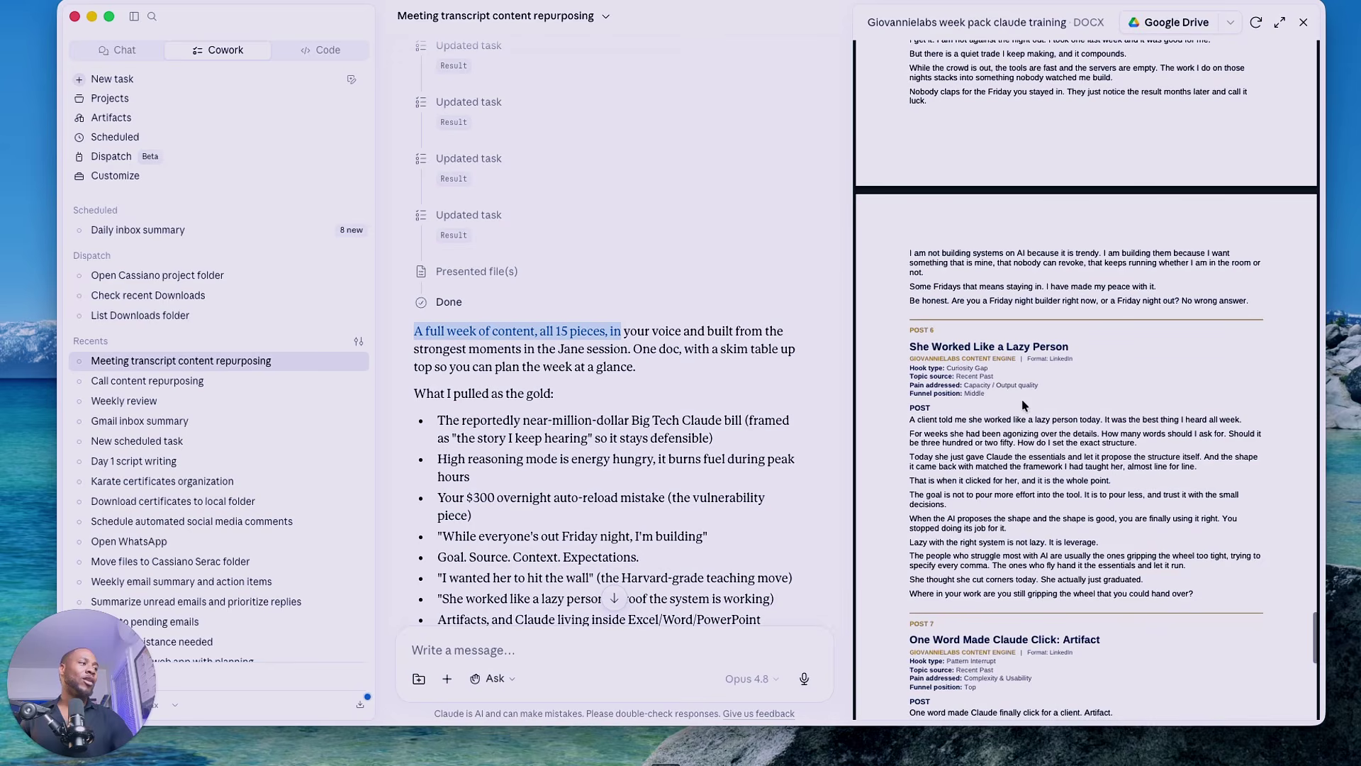
- Go back to the start of the Seven LinkedIn Posts part and close the document preview
scroll(1015, 387, "up", 13)
scroll(1014, 375, "up", 10)
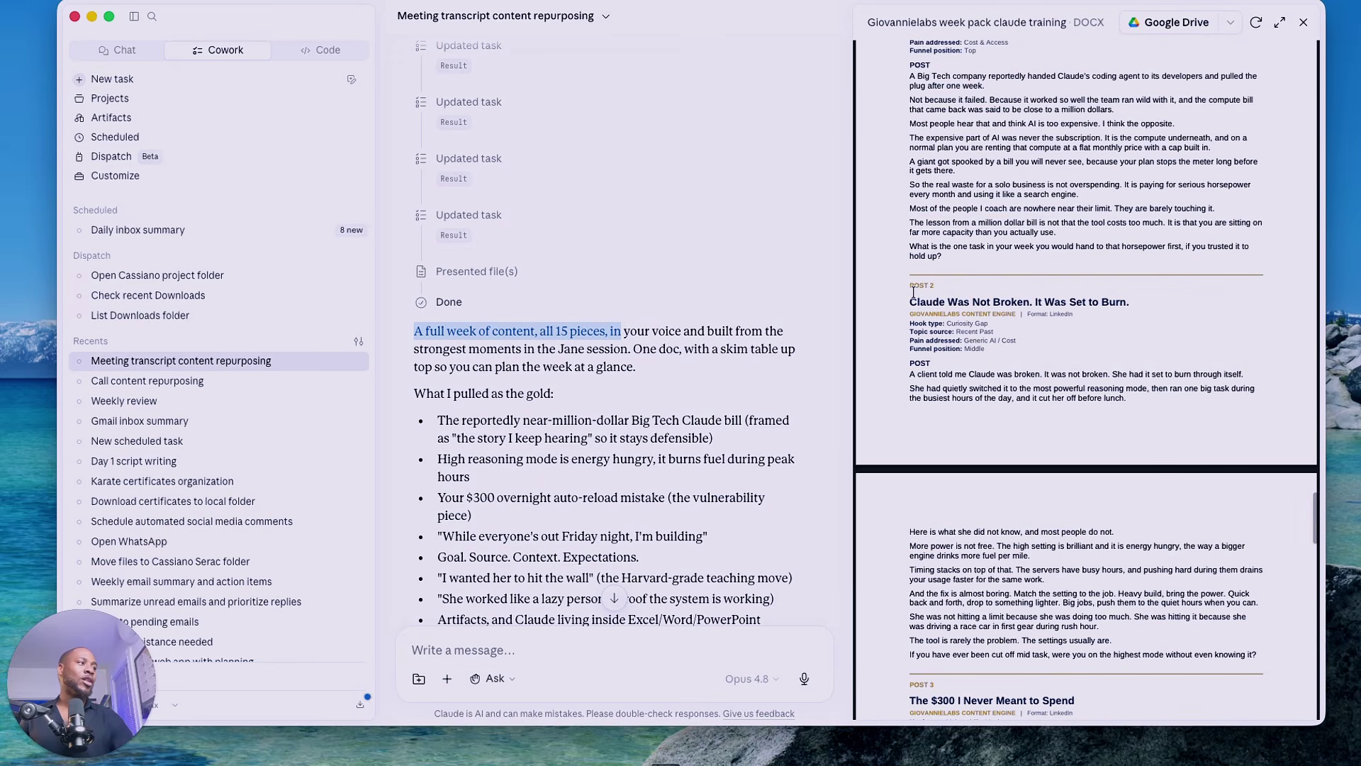
scroll(913, 292, "up", 5)
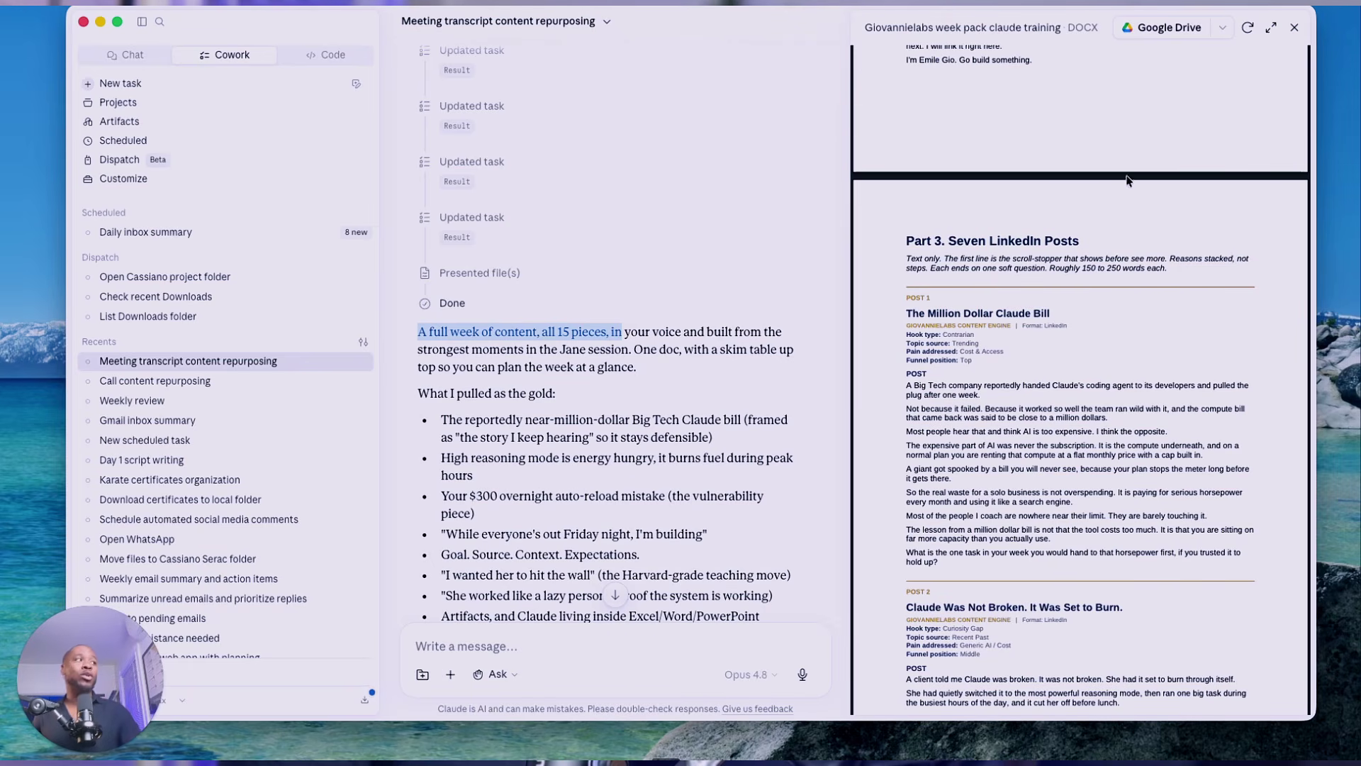
left_click(1294, 27)
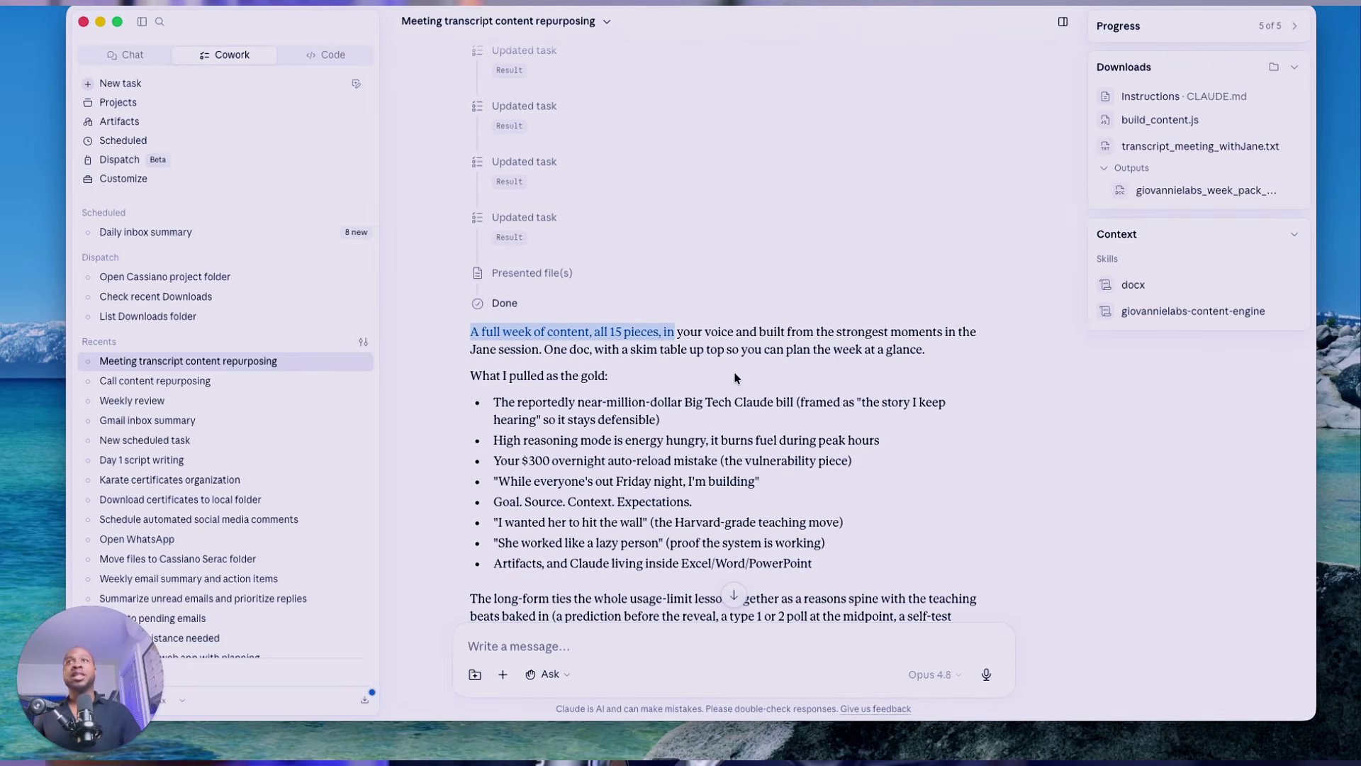